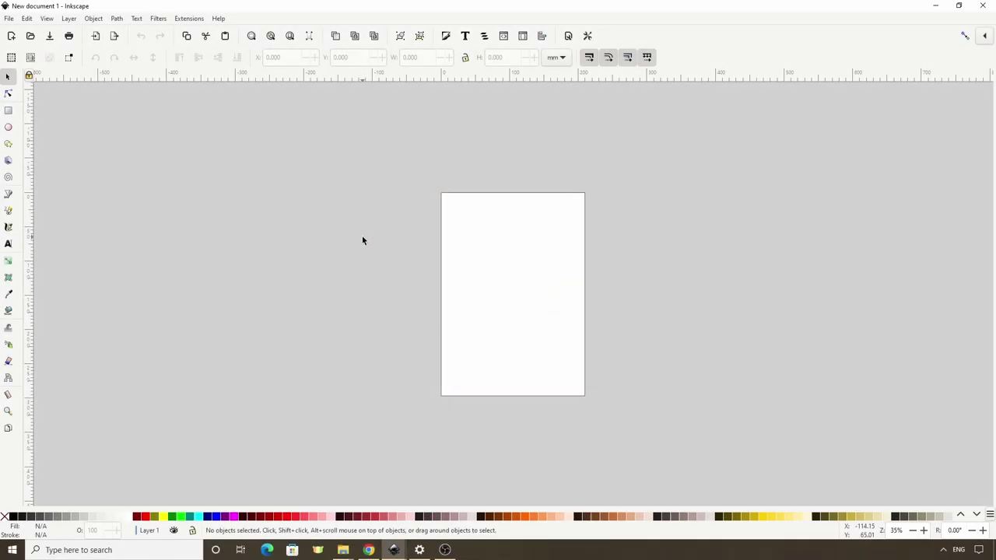
Step: Draw a large ellipse, about 153 by 108 mm in radius, left of the page
{"action": "key", "text": "e"}
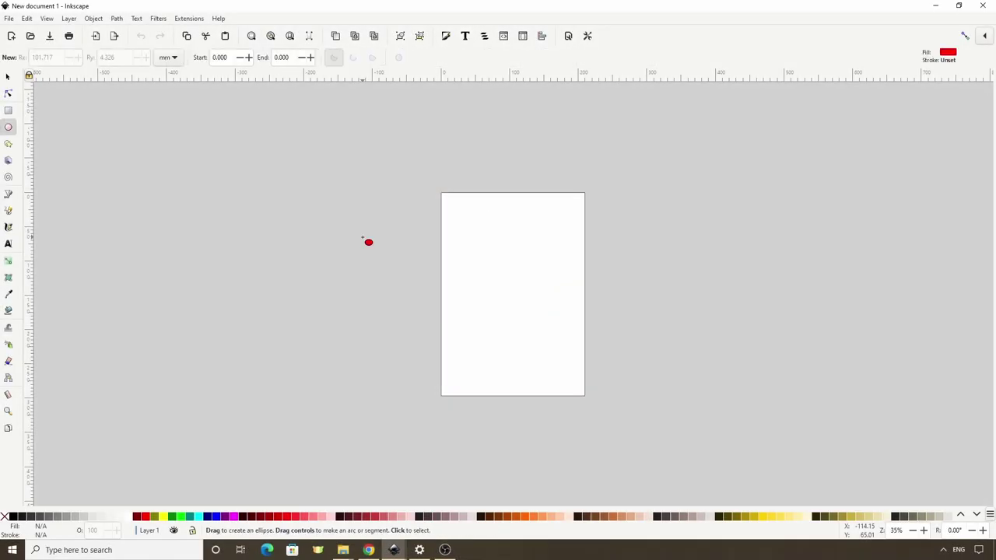
{"action": "left_click_drag", "start_coordinate": [161, 230], "coordinate": [371, 378]}
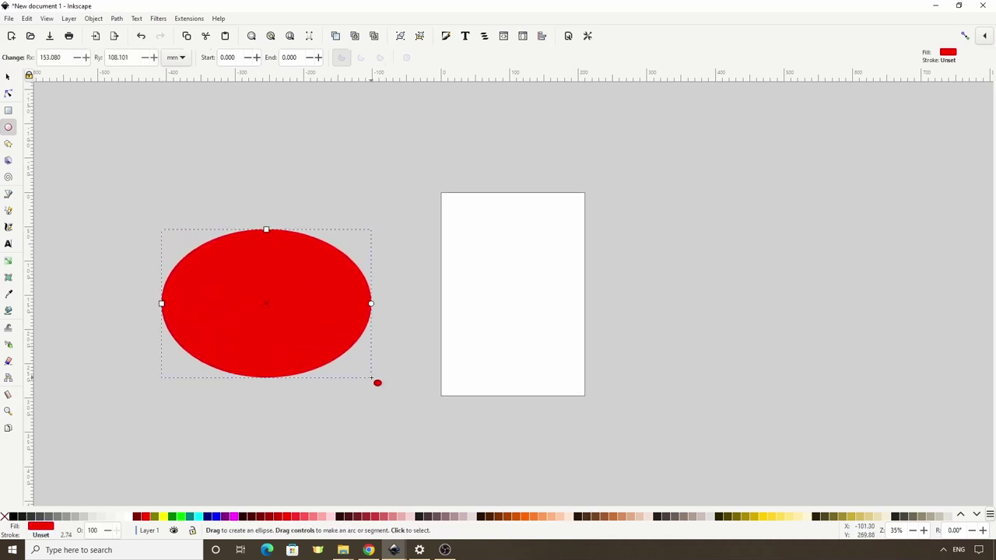
Step: Give the ellipse a flat golden-yellow fill of HSV 47, 88, 95 (f2c21d)
{"action": "left_click", "coordinate": [445, 37]}
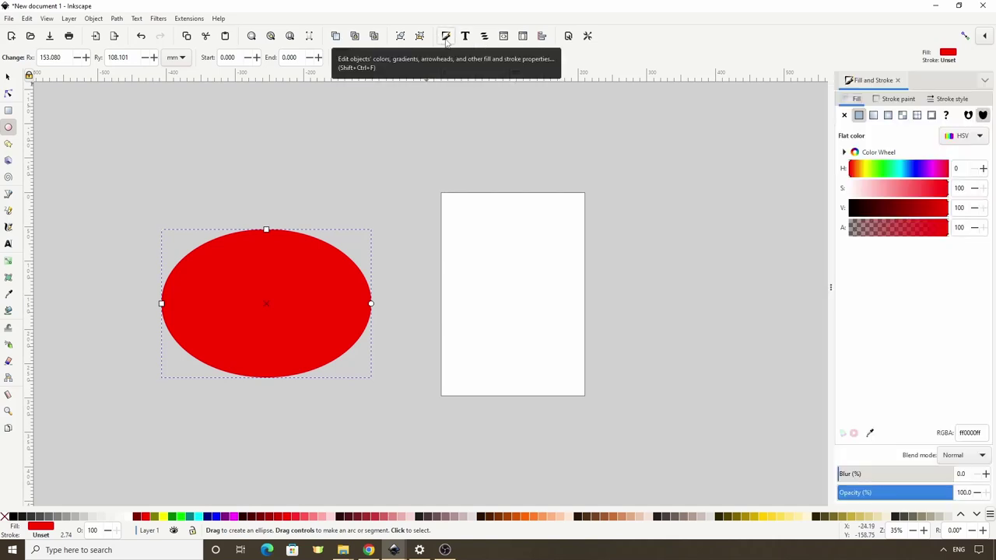
{"action": "left_click", "coordinate": [859, 174]}
{"action": "left_click", "coordinate": [860, 174]}
{"action": "left_click", "coordinate": [861, 174]}
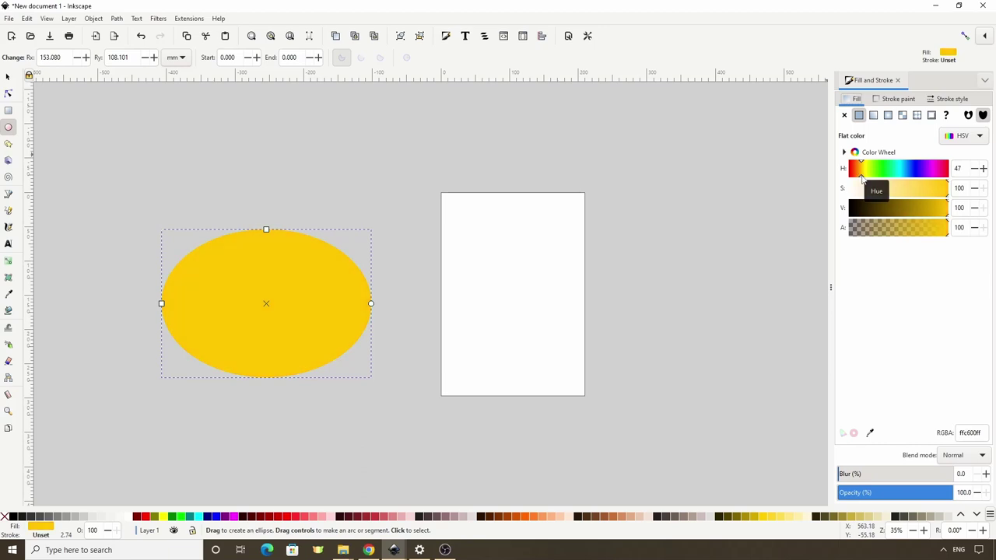
{"action": "left_click_drag", "start_coordinate": [945, 194], "coordinate": [937, 193]}
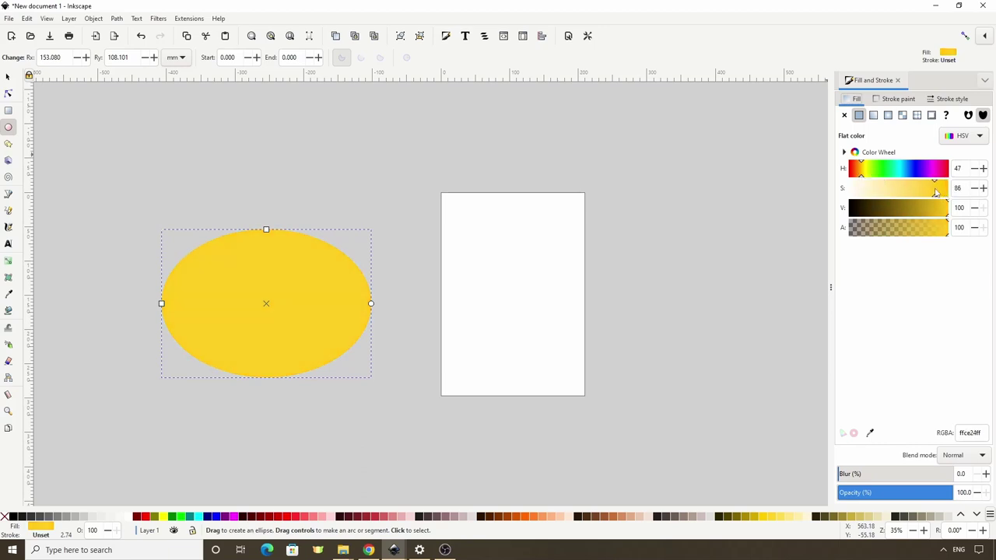
{"action": "left_click", "coordinate": [937, 193]}
{"action": "left_click", "coordinate": [942, 208]}
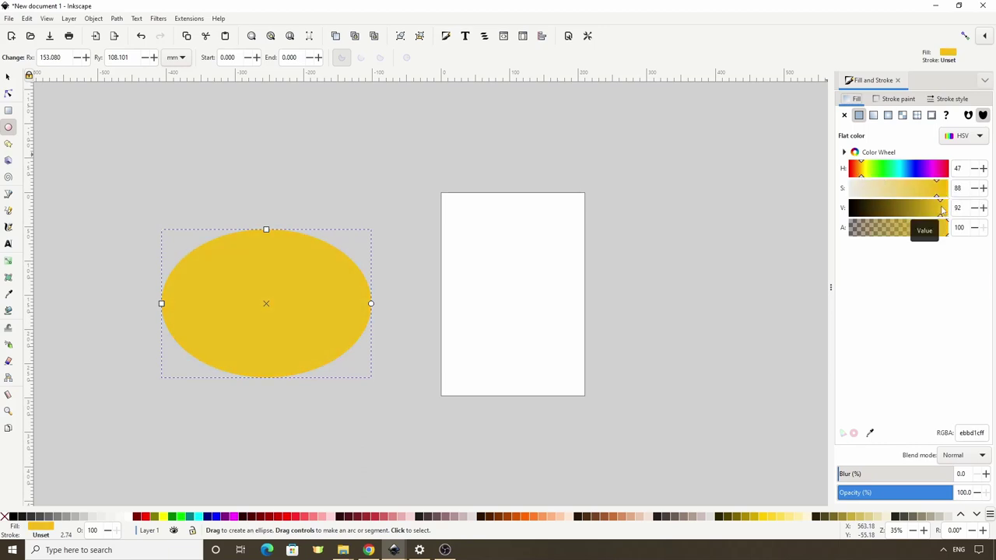
{"action": "left_click", "coordinate": [944, 211]}
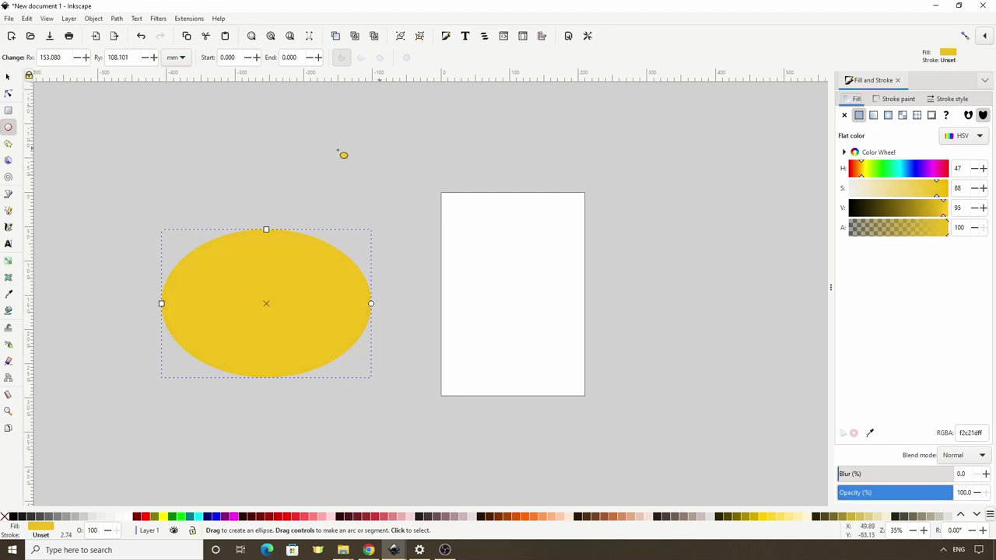
Step: Draw a small circle on the big ellipse's left edge and union both into one lemon path
{"action": "left_click_drag", "start_coordinate": [146, 287], "coordinate": [191, 325]}
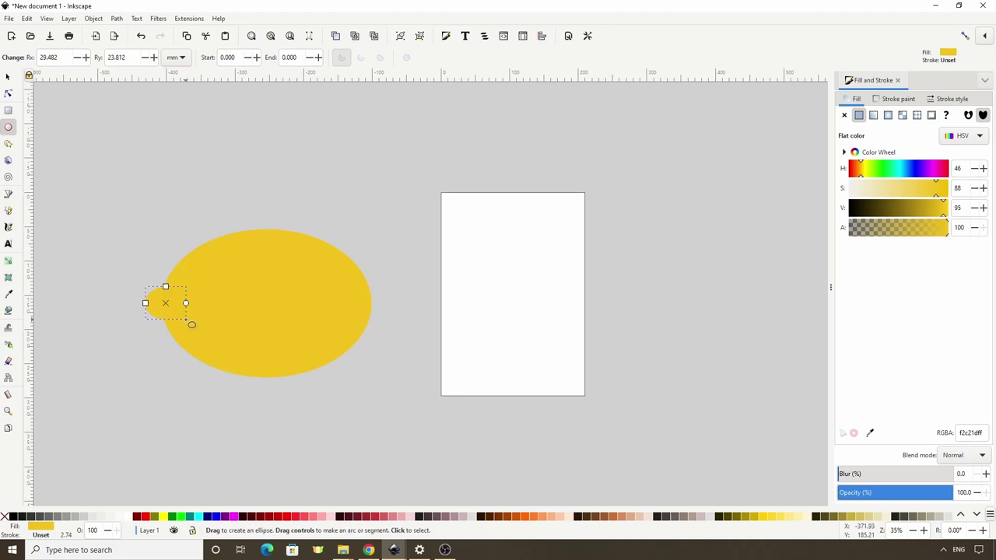
{"action": "key", "text": "s"}
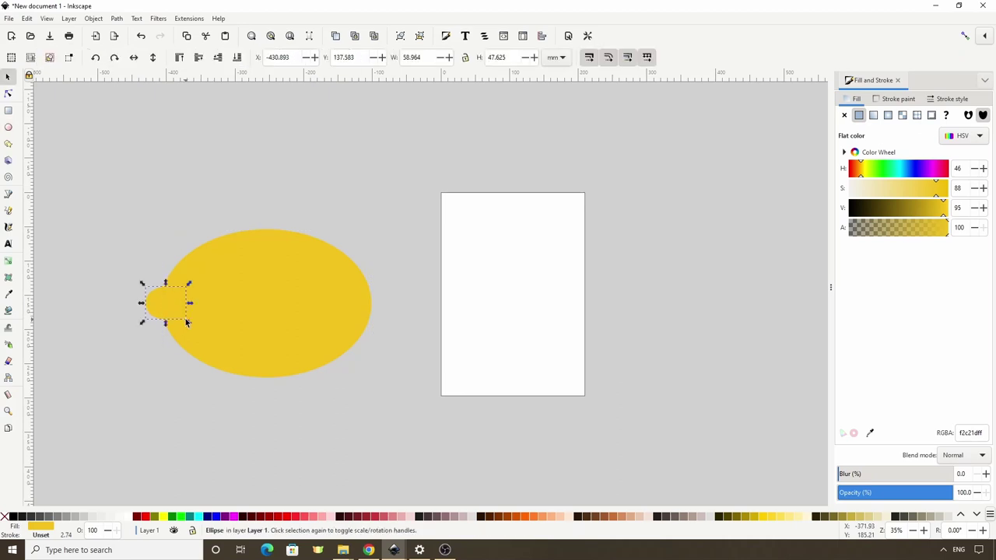
{"action": "left_click", "coordinate": [227, 311], "text": "shift"}
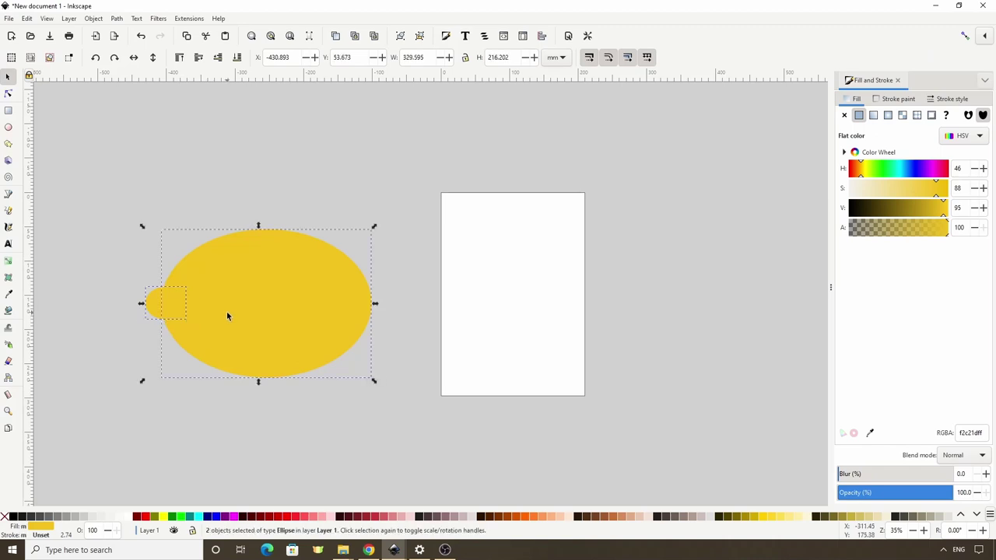
{"action": "left_click", "coordinate": [542, 37]}
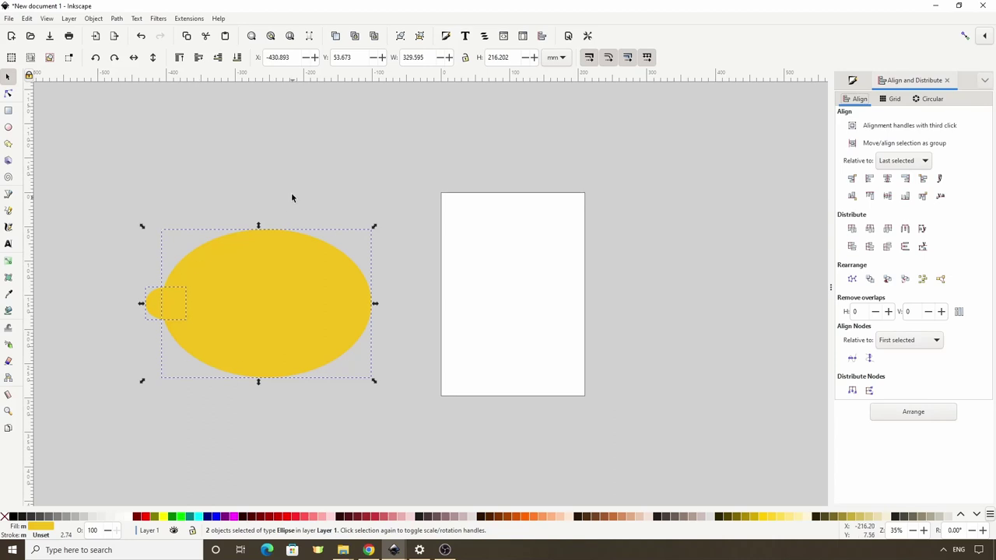
{"action": "left_click", "coordinate": [120, 21]}
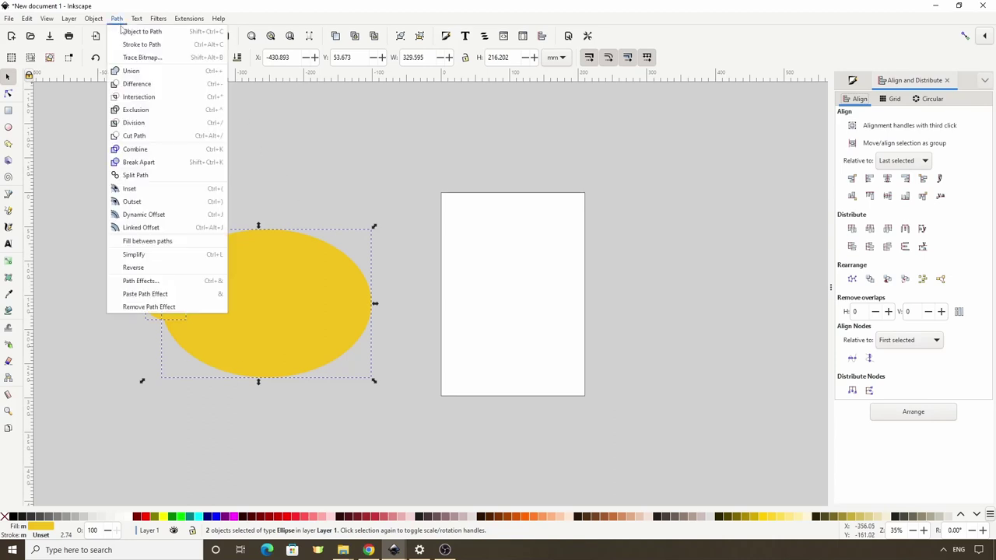
{"action": "left_click", "coordinate": [140, 73]}
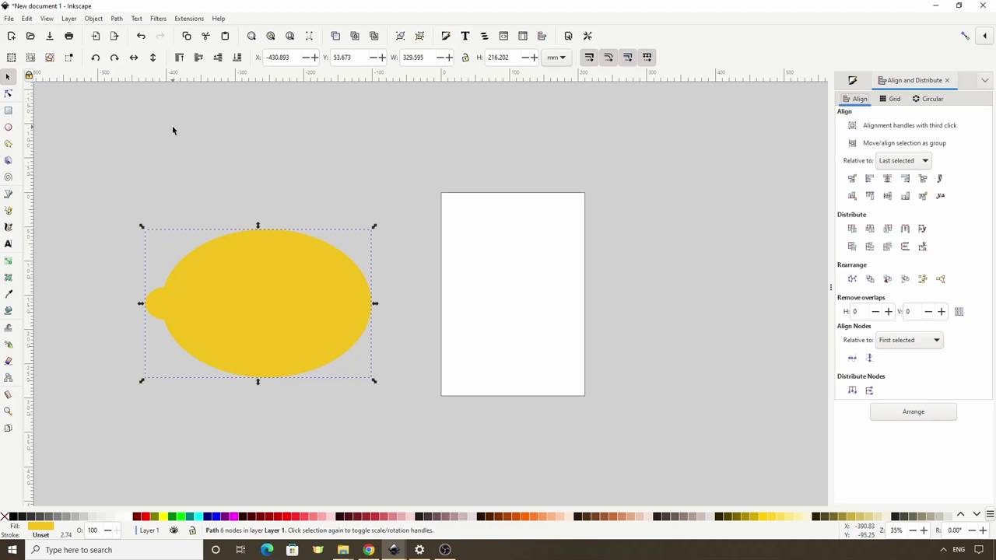
{"action": "left_click", "coordinate": [117, 18]}
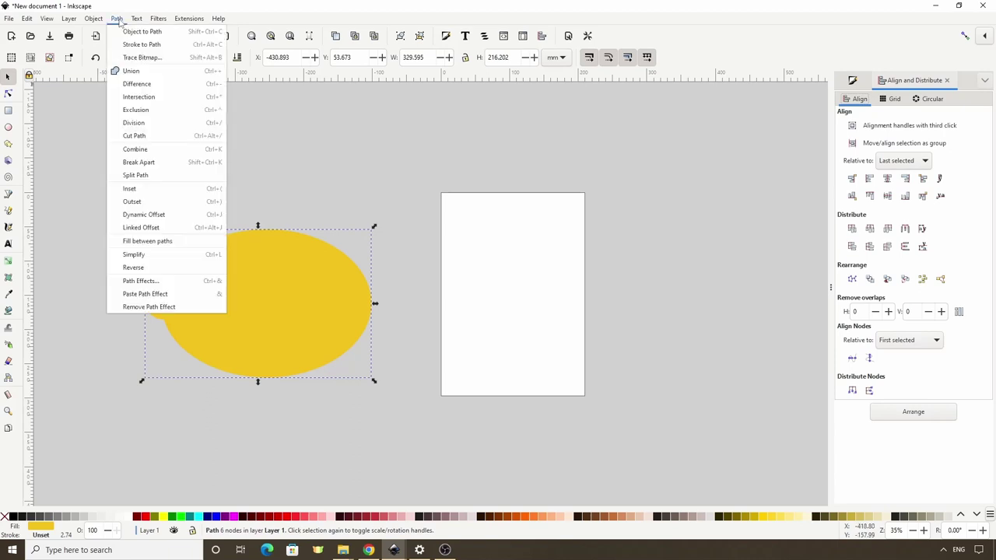
Step: Add a Corners (Fillet/Chamfer) path effect to the lemon, entering radius 12
{"action": "left_click", "coordinate": [132, 280]}
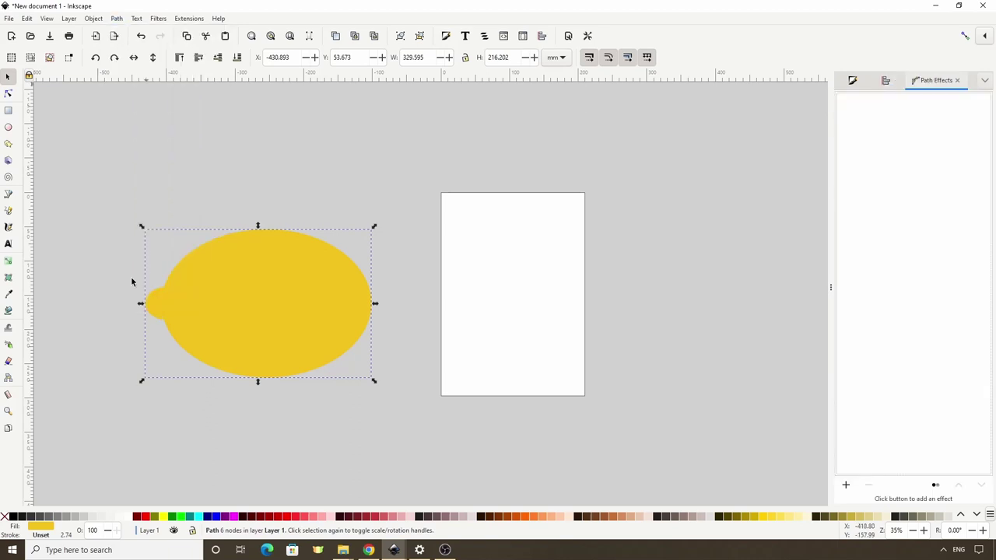
{"action": "left_click", "coordinate": [846, 485]}
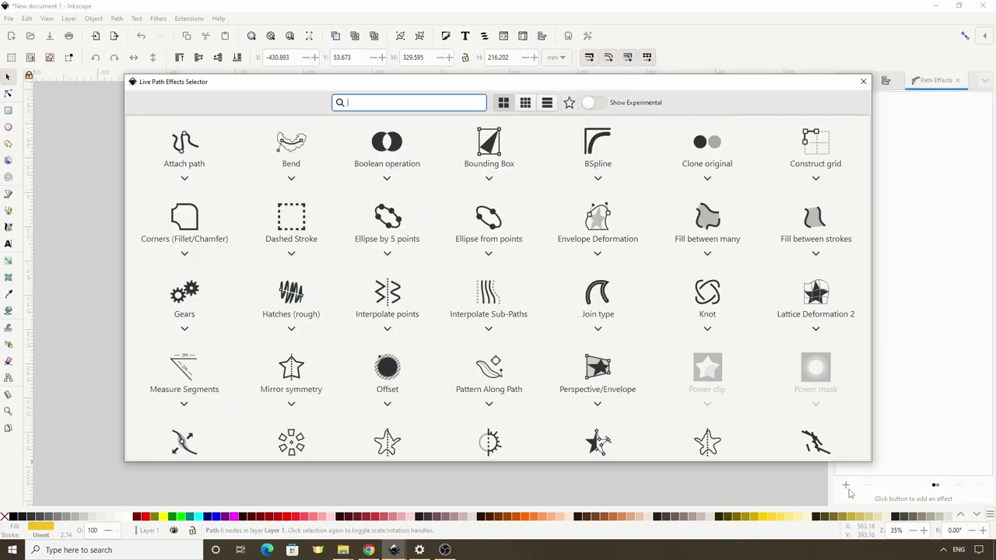
{"action": "left_click", "coordinate": [185, 230]}
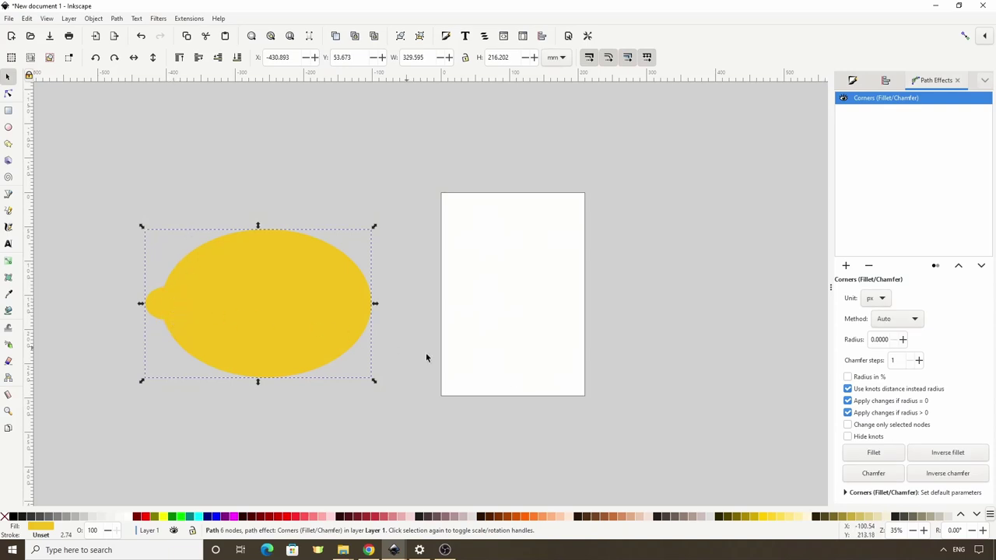
{"action": "triple_click", "coordinate": [878, 339]}
{"action": "type", "text": "12"}
{"action": "key", "text": "Return"}
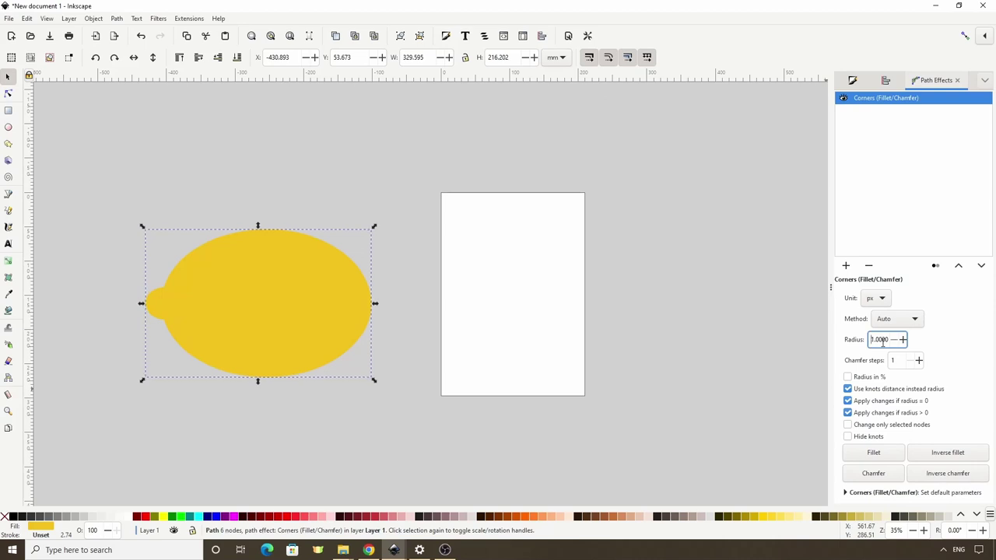
Step: Raise the corner radius to 28 and convert the lemon into a plain path
{"action": "scroll", "coordinate": [882, 343], "scroll_direction": "up", "scroll_amount": 13}
{"action": "scroll", "coordinate": [882, 342], "scroll_direction": "up", "scroll_amount": 3}
{"action": "scroll", "coordinate": [166, 306], "scroll_direction": "up", "scroll_amount": 2, "text": "ctrl"}
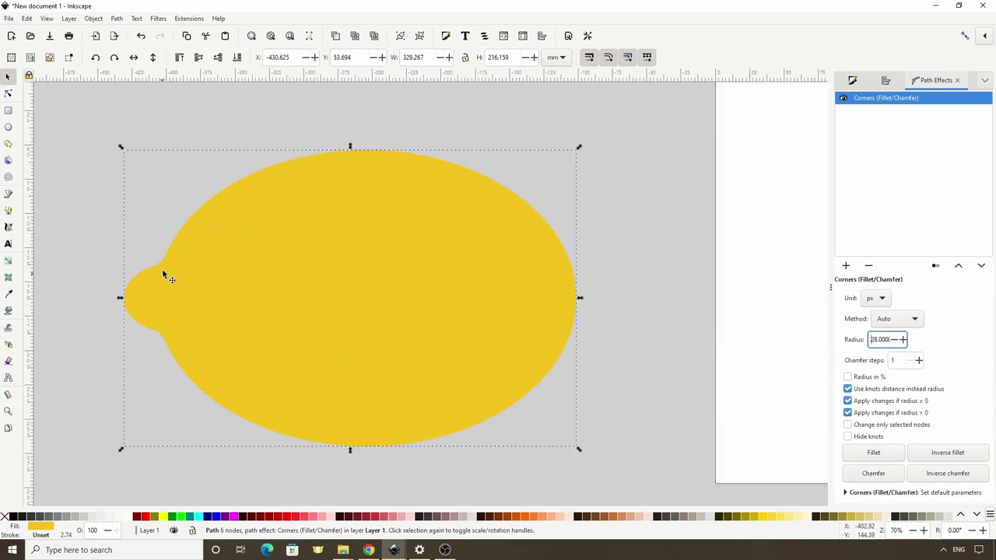
{"action": "scroll", "coordinate": [218, 280], "scroll_direction": "down", "scroll_amount": 1, "text": "ctrl"}
{"action": "scroll", "coordinate": [243, 249], "scroll_direction": "down", "scroll_amount": 1, "text": "ctrl"}
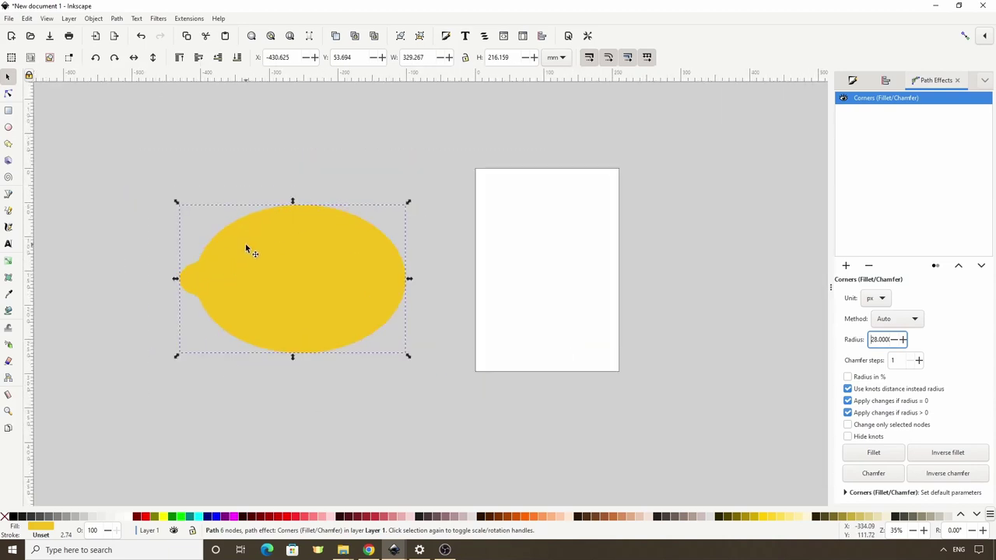
{"action": "left_click", "coordinate": [118, 19]}
{"action": "left_click", "coordinate": [126, 31]}
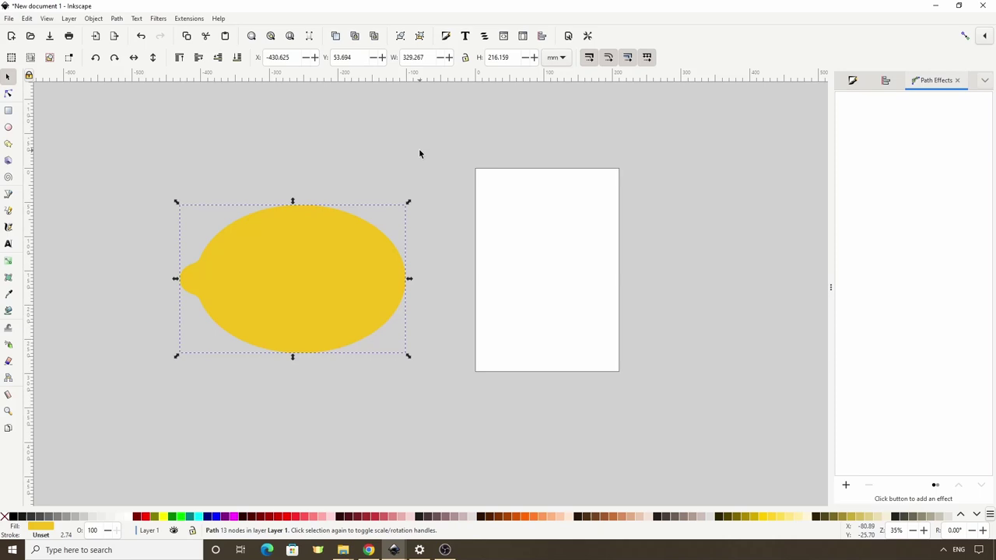
Step: Subtract a rectangle covering the lemon's right half, leaving an 11-node left half
{"action": "key", "text": "r"}
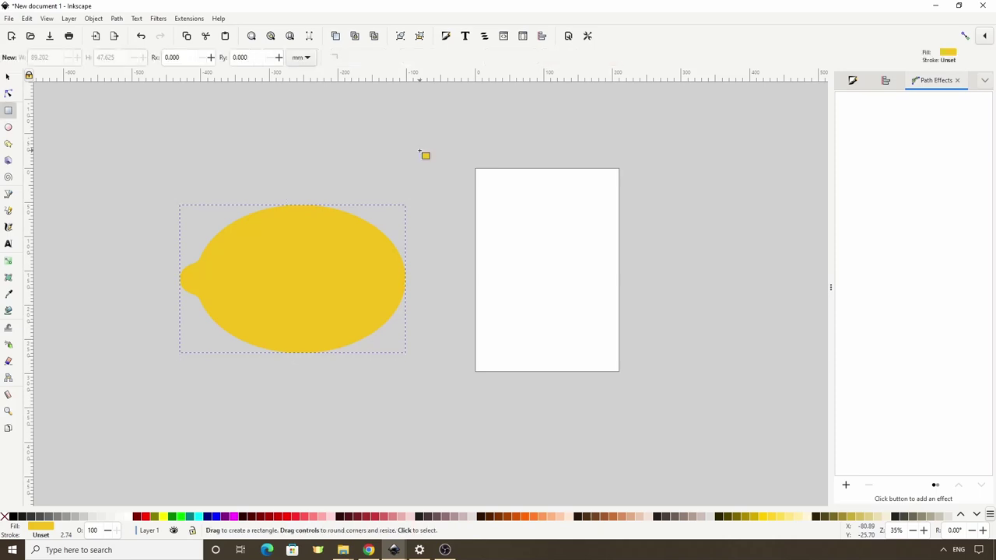
{"action": "left_click_drag", "start_coordinate": [305, 183], "coordinate": [433, 368]}
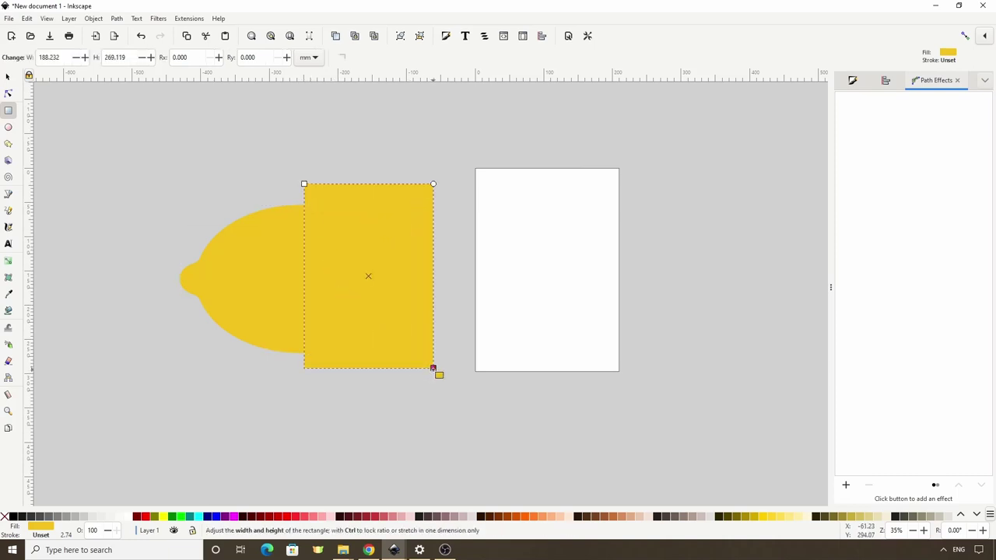
{"action": "key", "text": "s"}
{"action": "left_click", "coordinate": [269, 305], "text": "shift"}
{"action": "left_click", "coordinate": [116, 18]}
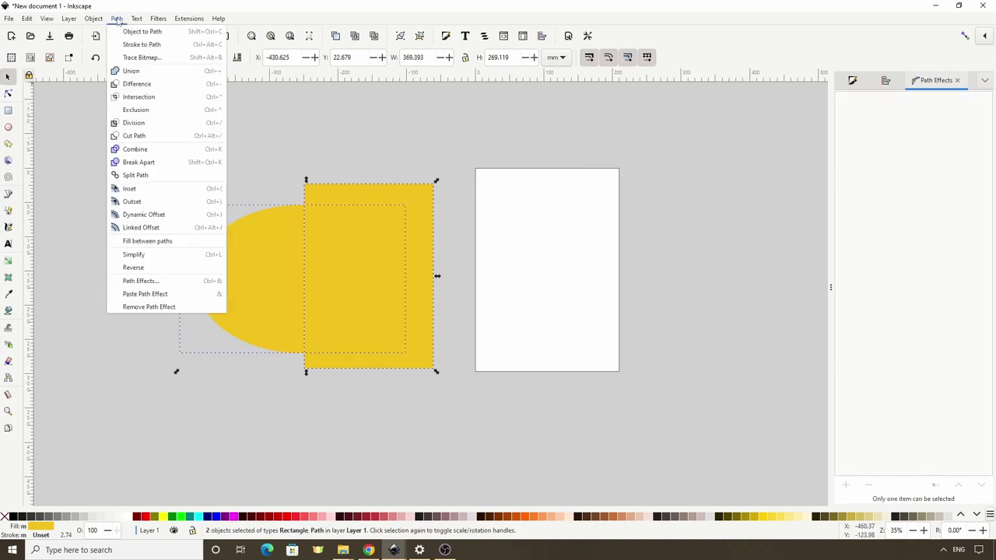
{"action": "left_click", "coordinate": [136, 84]}
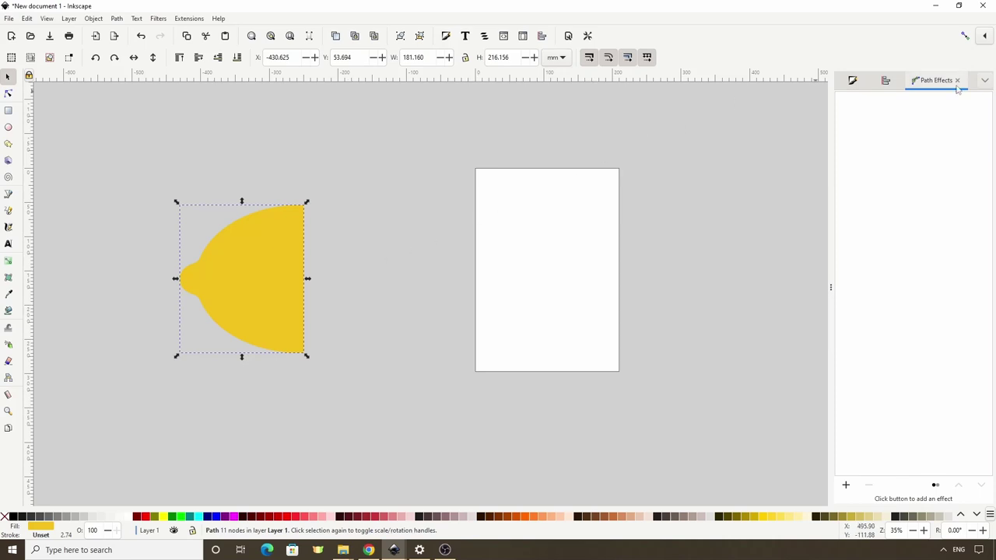
Step: Turn snapping on, including snapping to alignment
{"action": "left_click", "coordinate": [984, 37]}
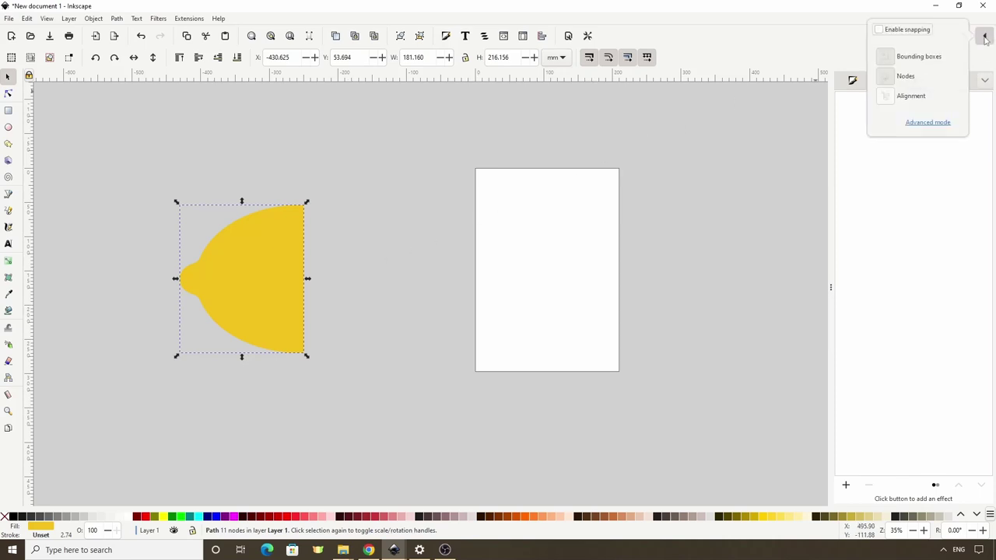
{"action": "left_click", "coordinate": [892, 30]}
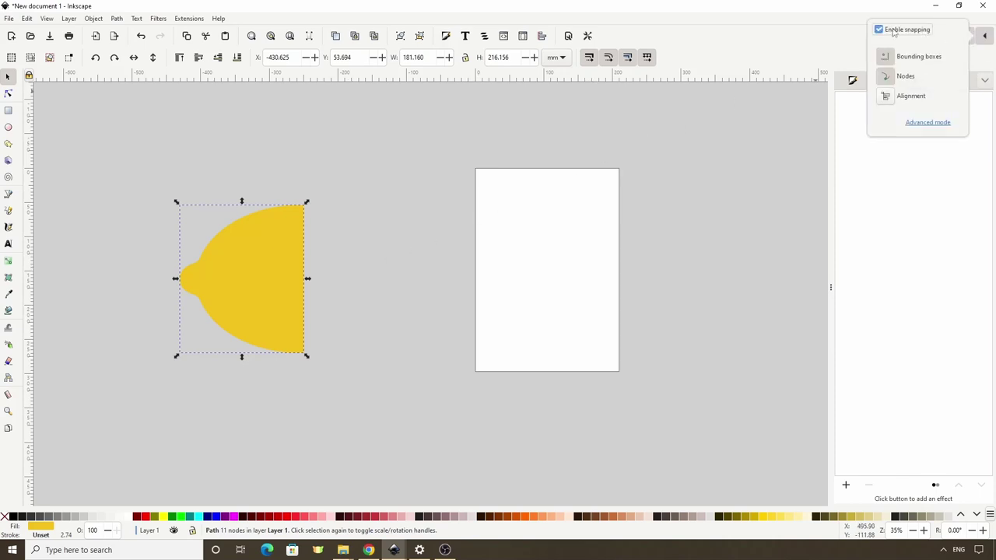
{"action": "left_click", "coordinate": [887, 99]}
{"action": "left_click", "coordinate": [499, 175]}
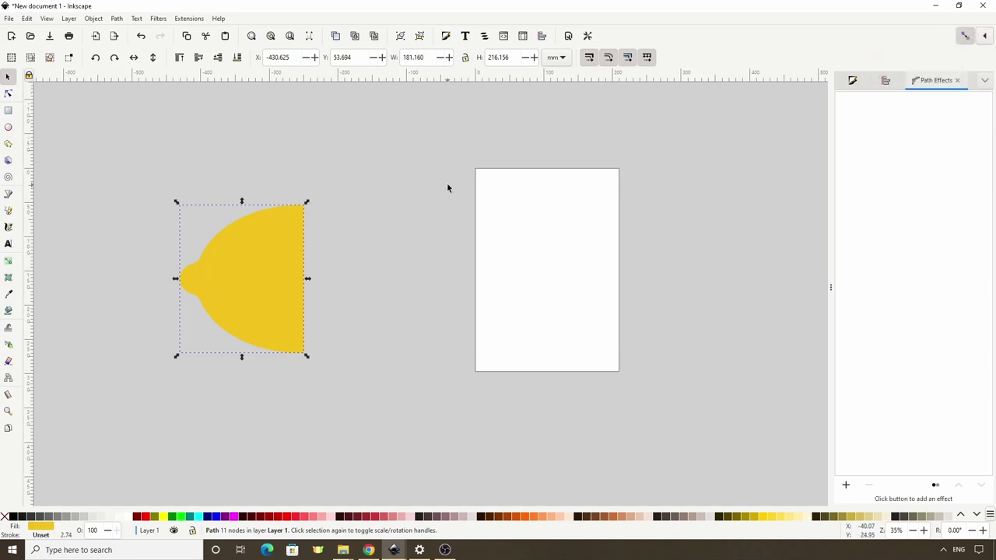
Step: Draw a yellow circle about 108 mm in radius right of the half-lemon, matching its height
{"action": "key", "text": "e"}
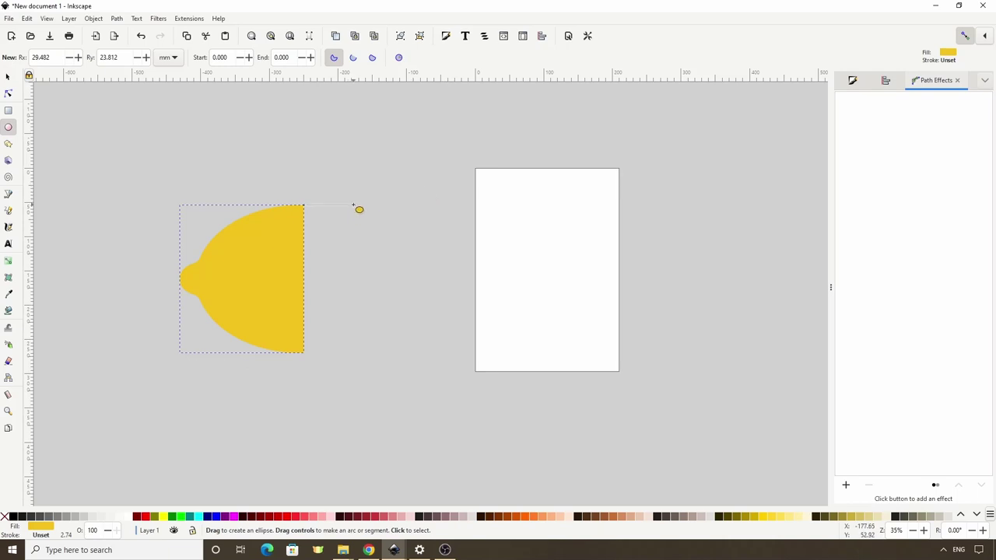
{"action": "left_click_drag", "start_coordinate": [354, 206], "coordinate": [502, 364]}
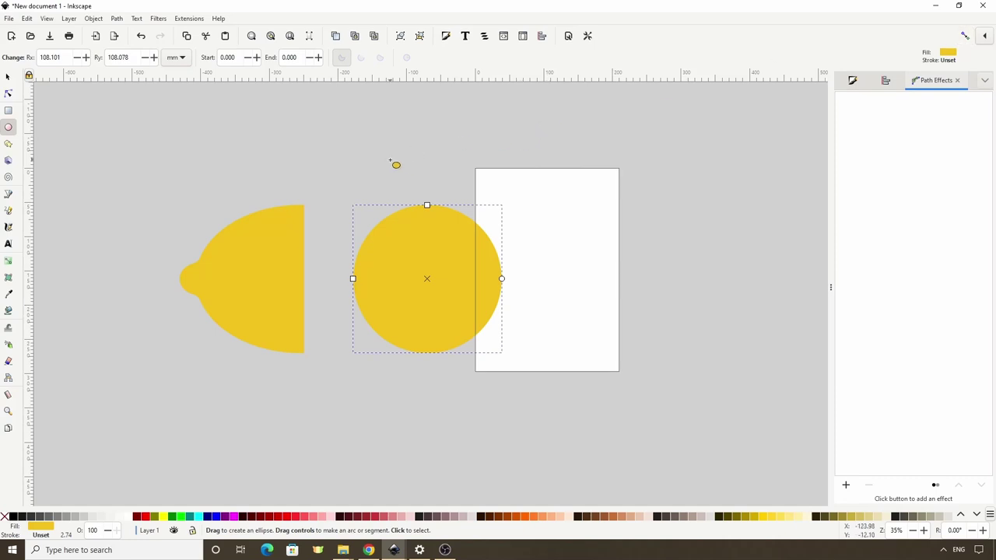
{"action": "key", "text": "s"}
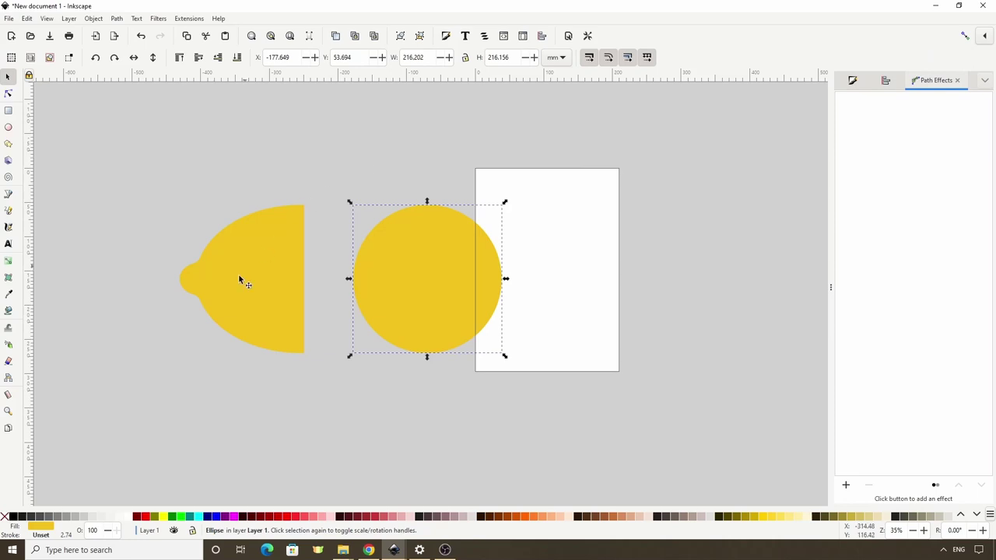
Step: Nest a smaller lemon-yellow disc inside the circle, separated by a thin white ring
{"action": "left_click", "coordinate": [131, 517]}
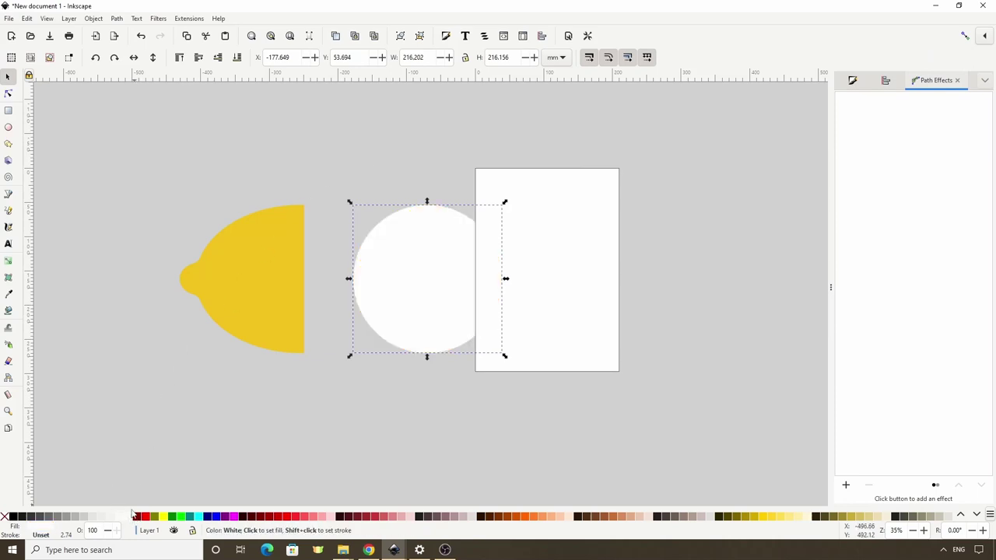
{"action": "left_click_drag", "start_coordinate": [509, 357], "coordinate": [494, 347]}
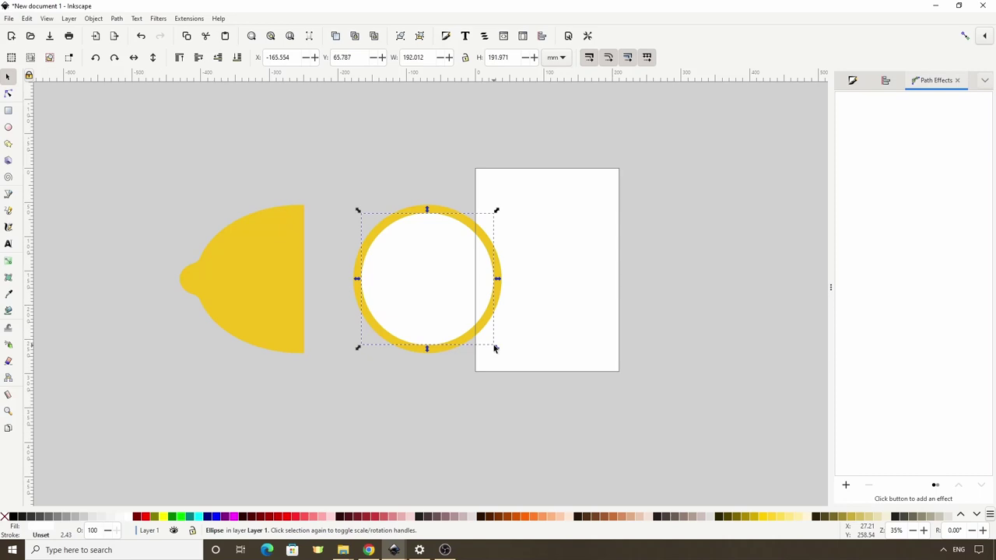
{"action": "key", "text": "d"}
{"action": "left_click", "coordinate": [259, 289]}
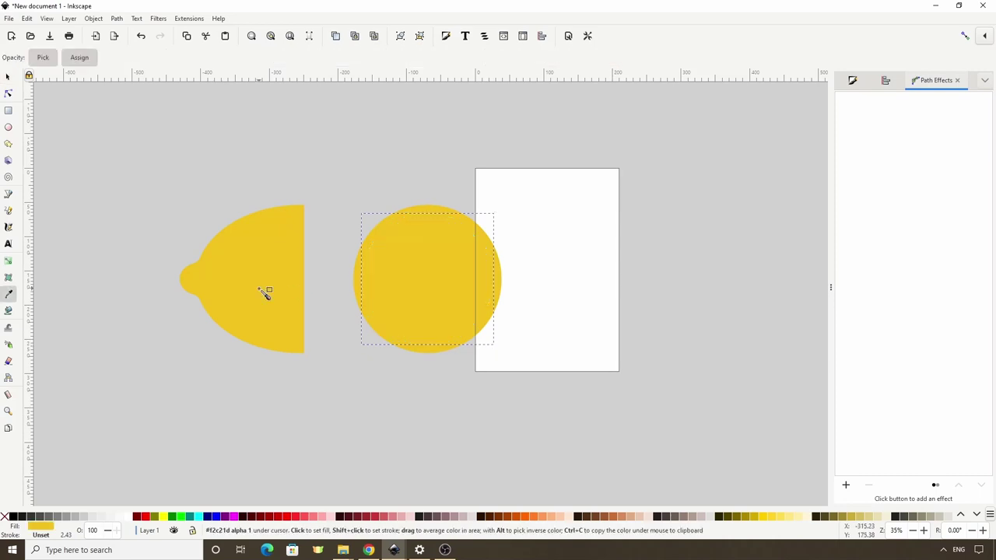
{"action": "key", "text": "s"}
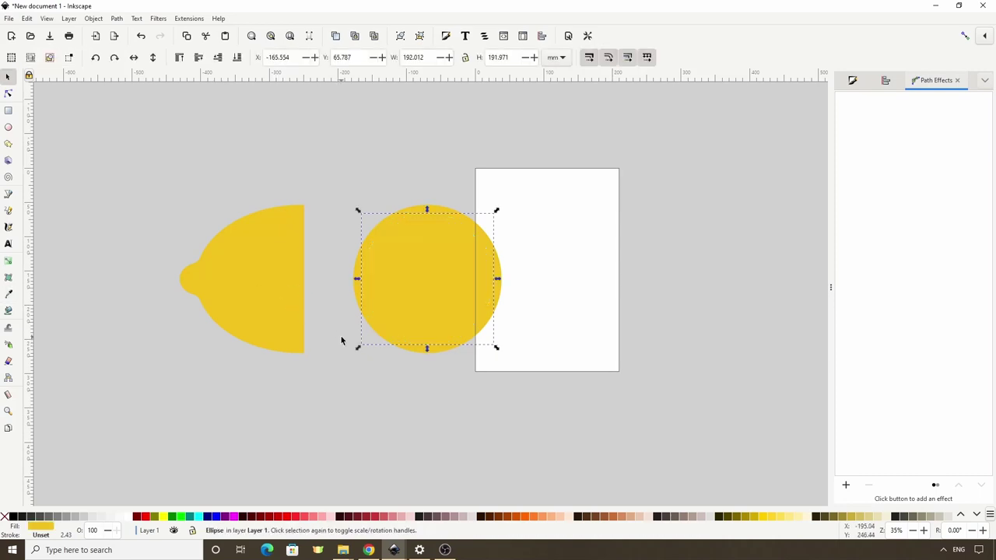
{"action": "left_click_drag", "start_coordinate": [495, 348], "coordinate": [490, 343]}
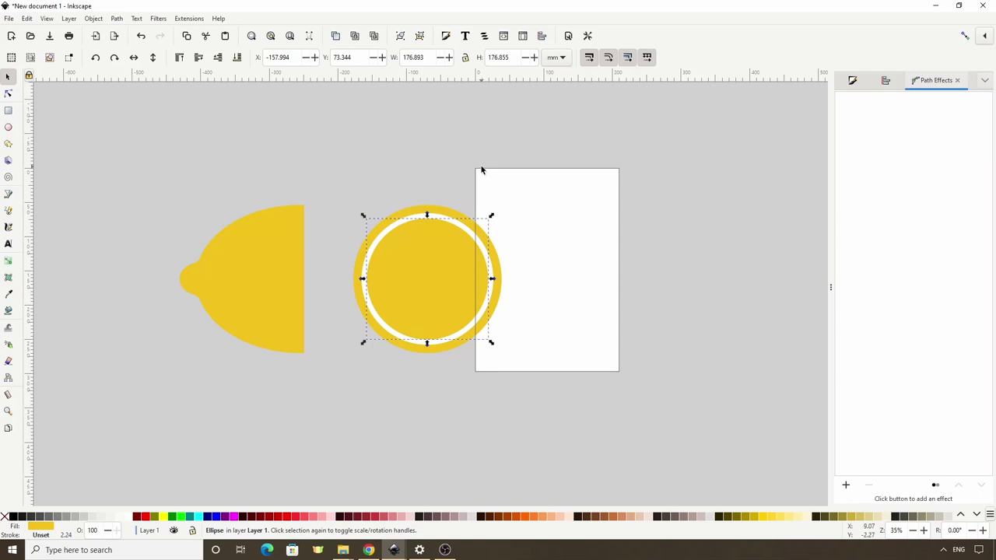
{"action": "key", "text": "r"}
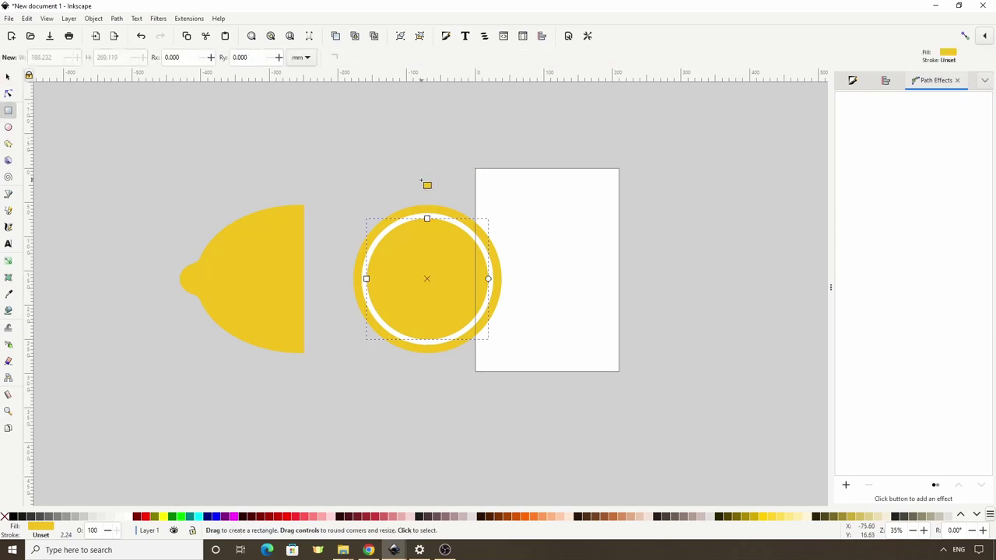
Step: Draw a thin vertical bar across the circle and centre it on the circle
{"action": "left_click_drag", "start_coordinate": [424, 178], "coordinate": [428, 363]}
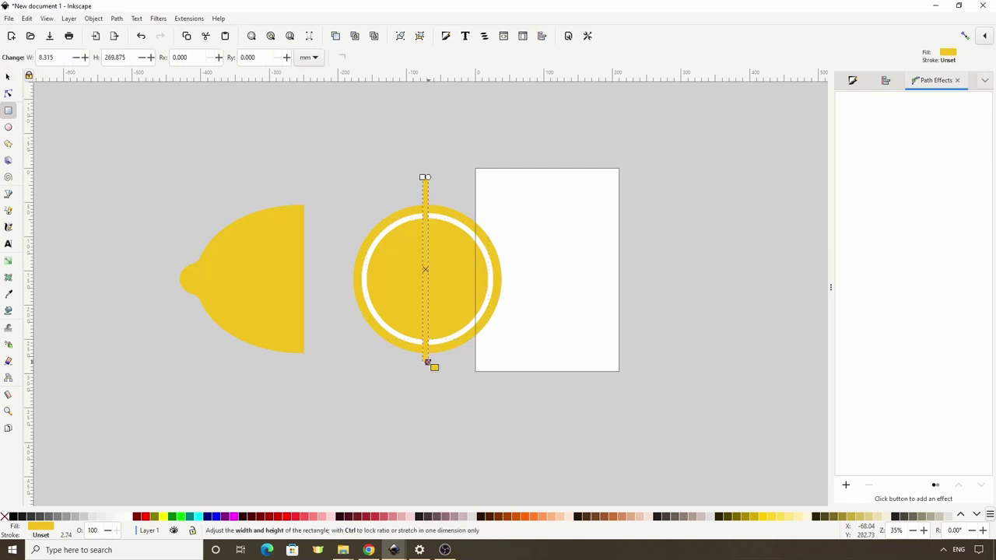
{"action": "key", "text": "s"}
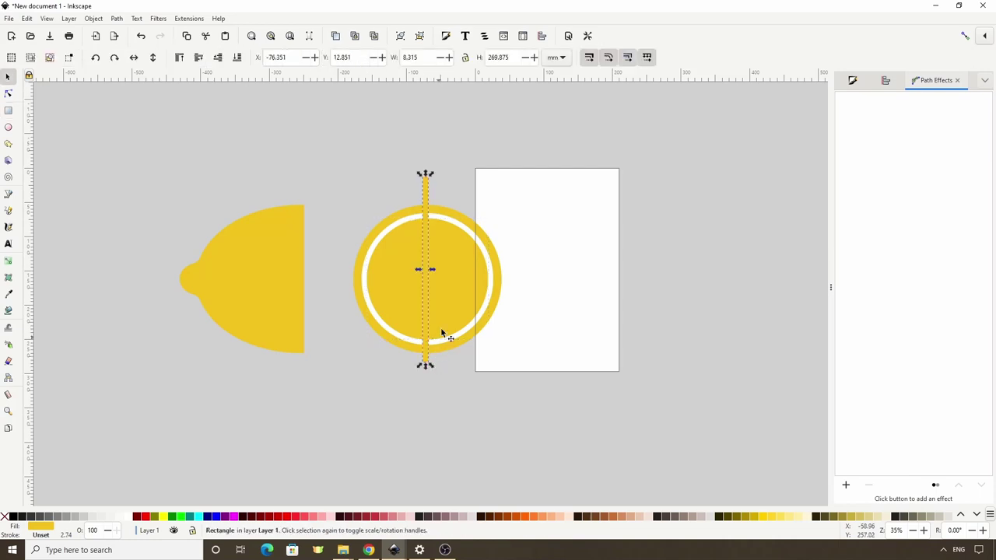
{"action": "left_click", "coordinate": [460, 289], "text": "shift"}
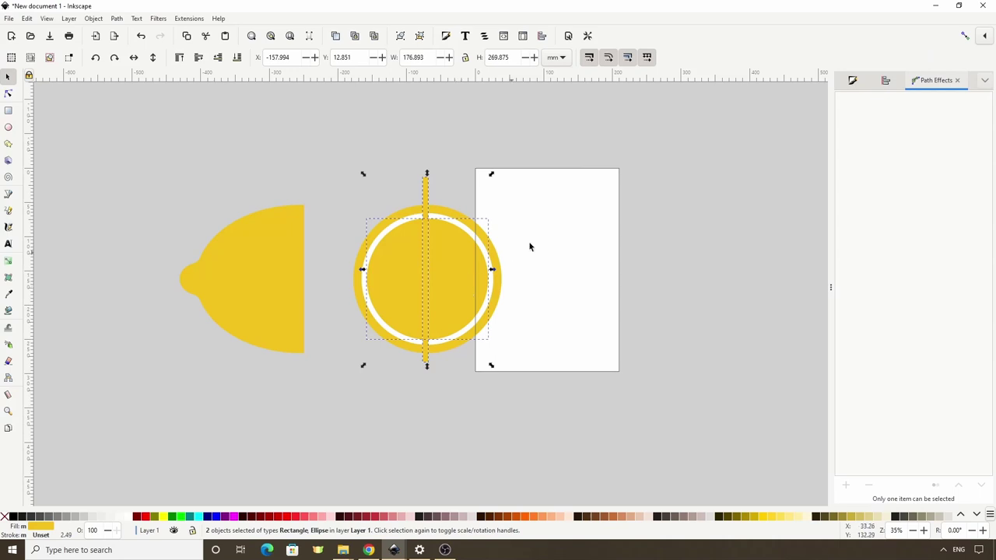
{"action": "left_click", "coordinate": [885, 81]}
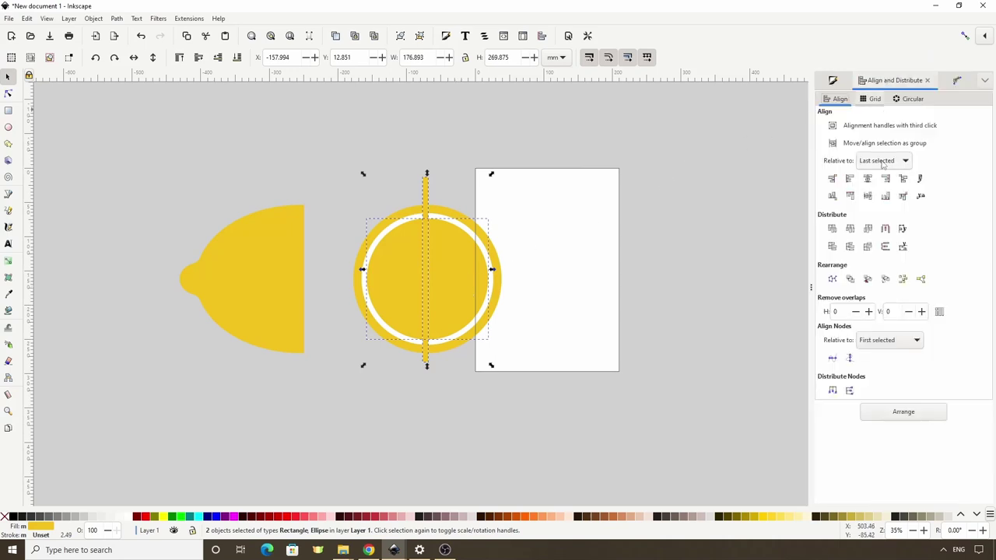
{"action": "left_click", "coordinate": [868, 196]}
Step: Rotate bar duplicates into eight rays, combine them, and cut them from the inner disc
{"action": "left_click", "coordinate": [422, 194]}
{"action": "left_click", "coordinate": [428, 198]}
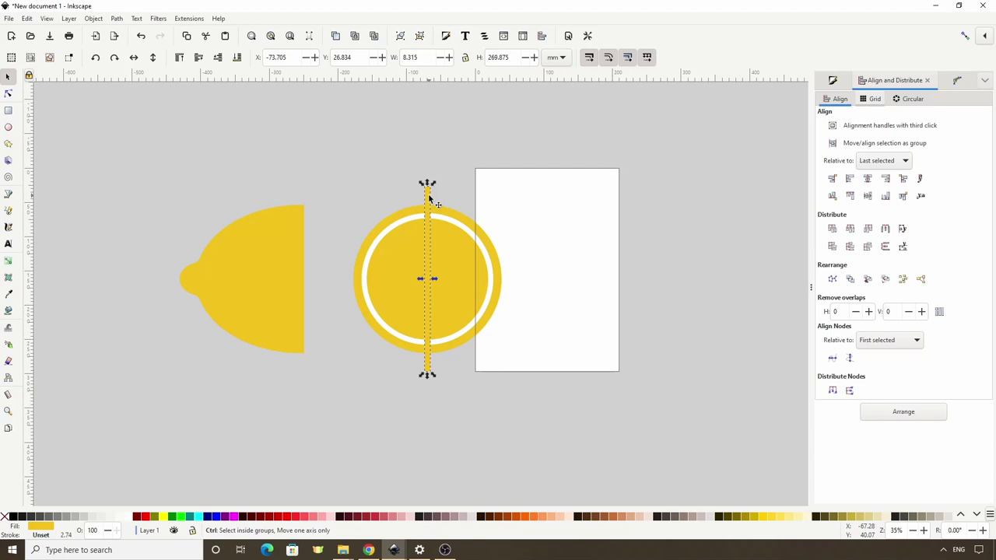
{"action": "left_click", "coordinate": [429, 199]}
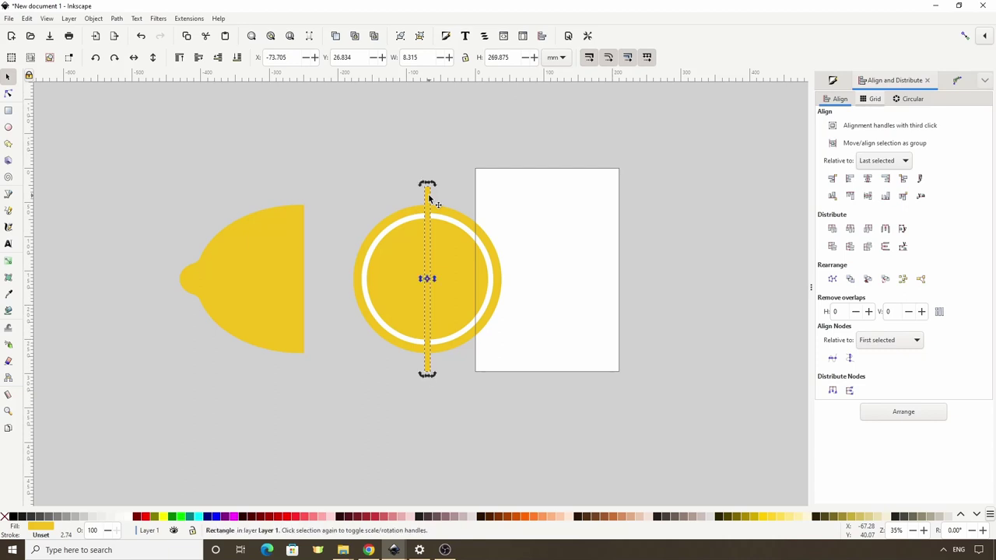
{"action": "left_click_drag", "start_coordinate": [427, 185], "coordinate": [344, 345]}
{"action": "key", "text": "ctrl+d"}
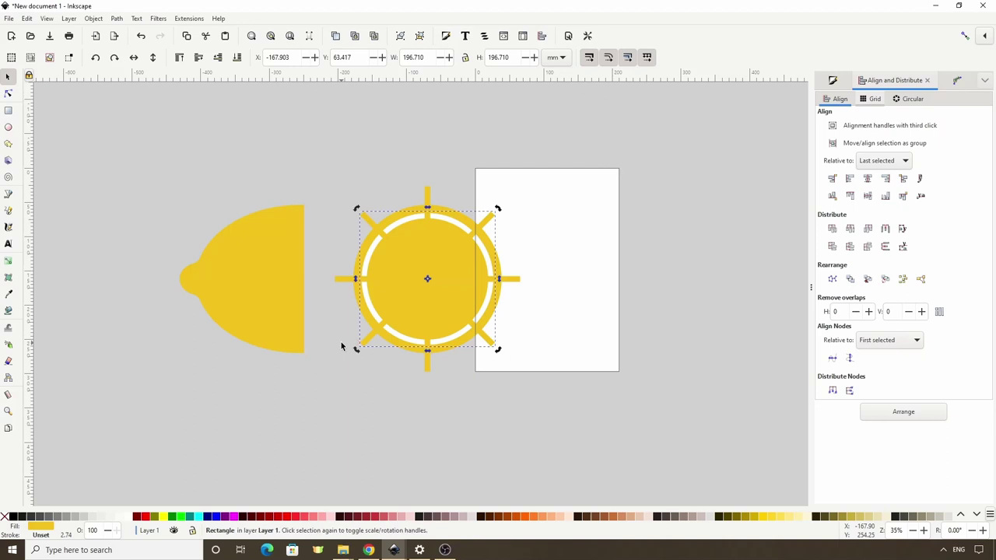
{"action": "left_click", "coordinate": [427, 193], "text": "shift"}
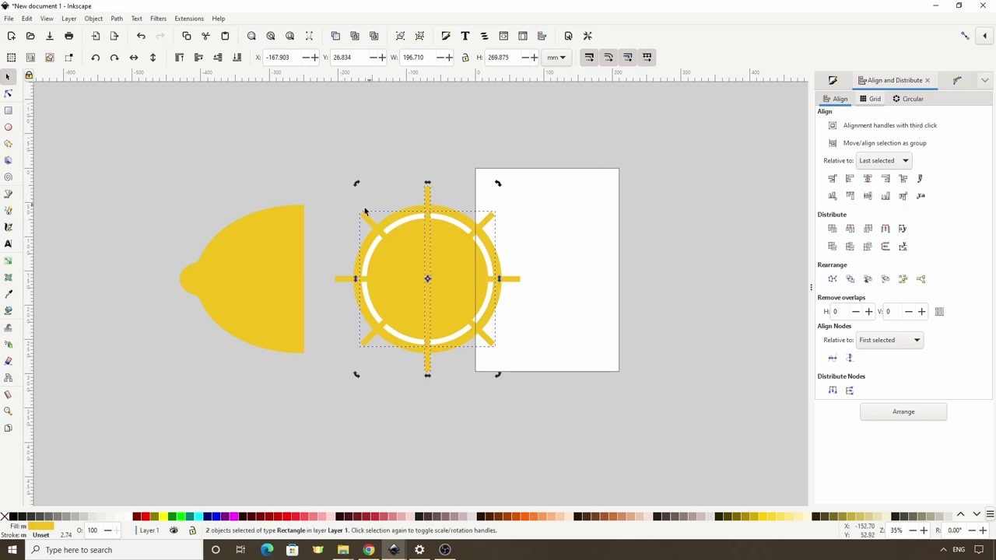
{"action": "left_click", "coordinate": [339, 279], "text": "shift"}
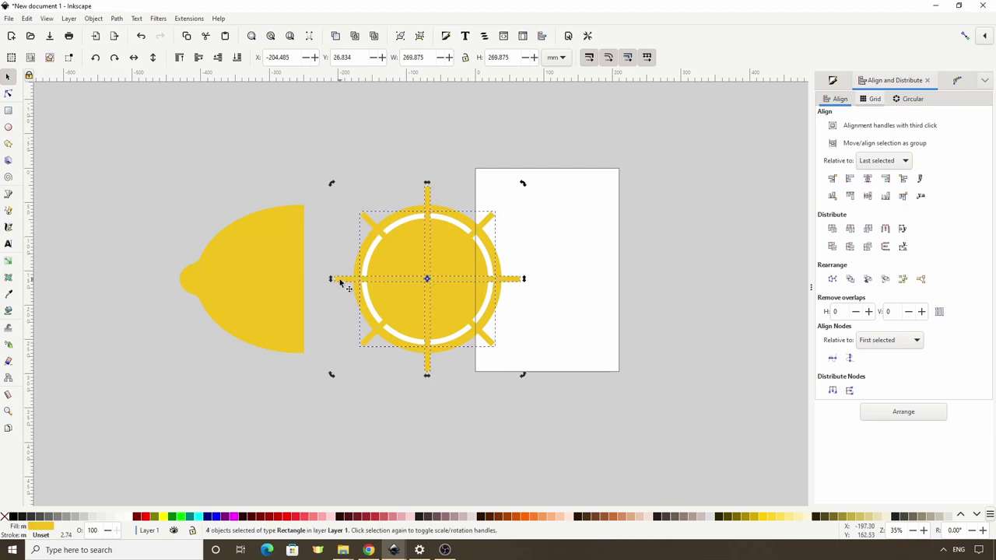
{"action": "key", "text": "ctrl"}
{"action": "key", "text": "ctrl+k"}
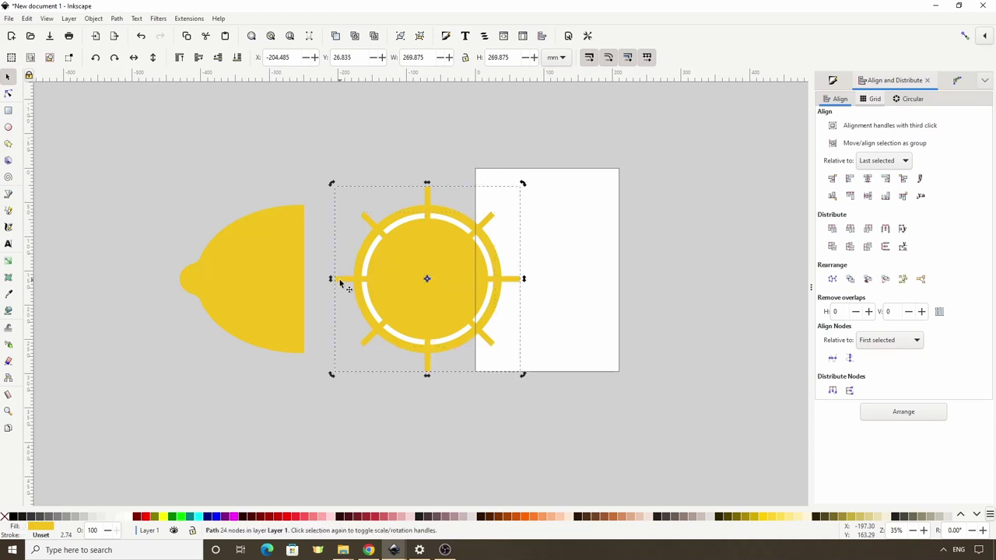
{"action": "left_click", "coordinate": [386, 265], "text": "shift"}
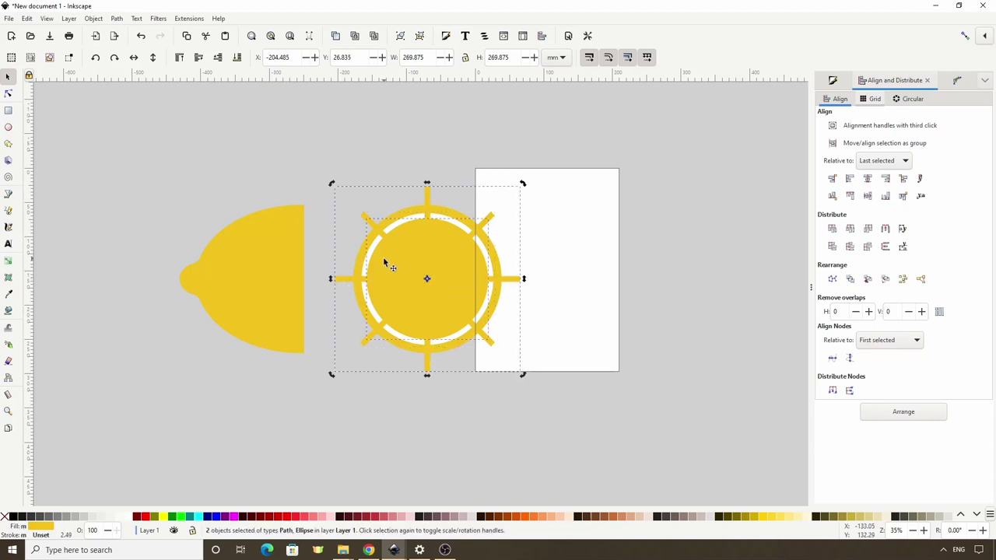
{"action": "key", "text": "ctrl"}
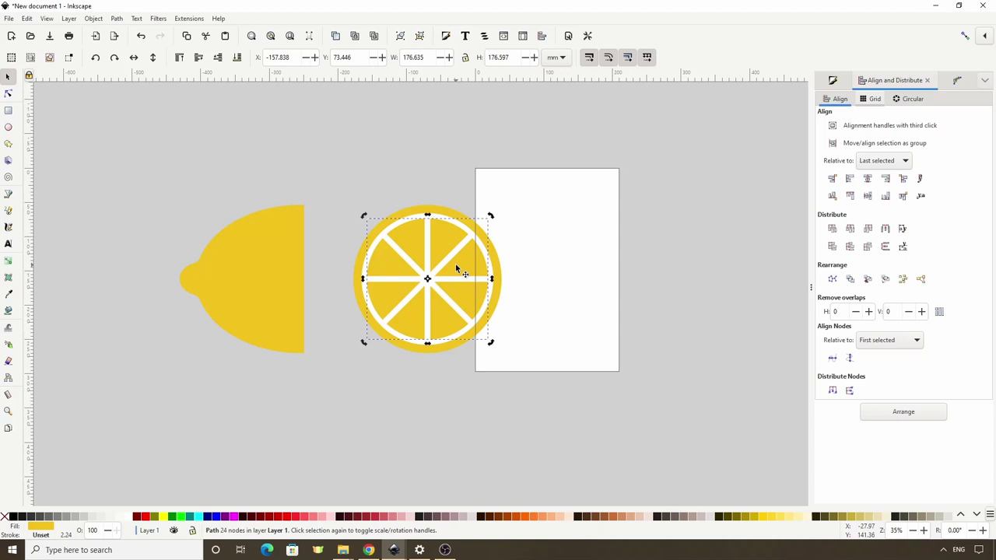
Step: Round the eight wedges' corners with a Corners (Fillet/Chamfer) effect at radius 28
{"action": "left_click", "coordinate": [955, 81]}
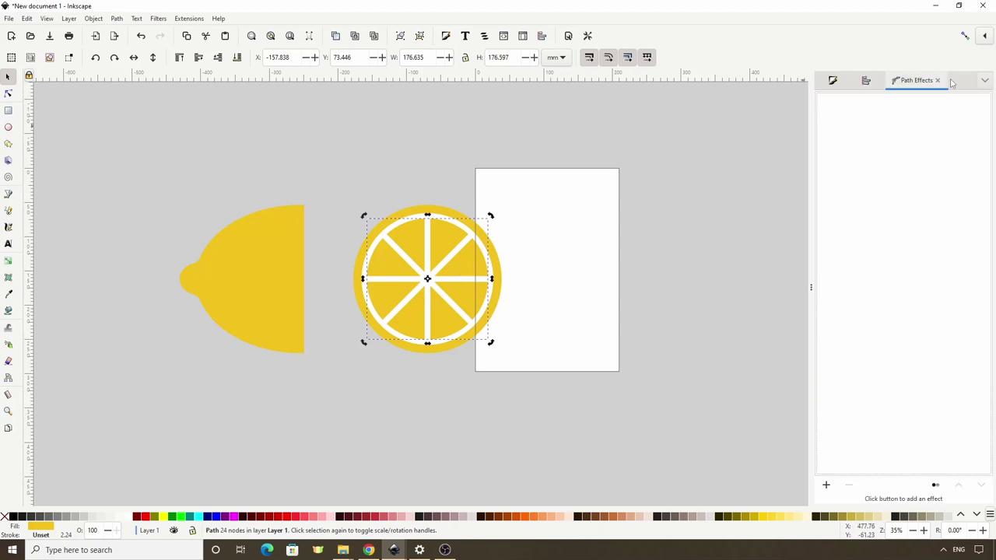
{"action": "left_click", "coordinate": [825, 485]}
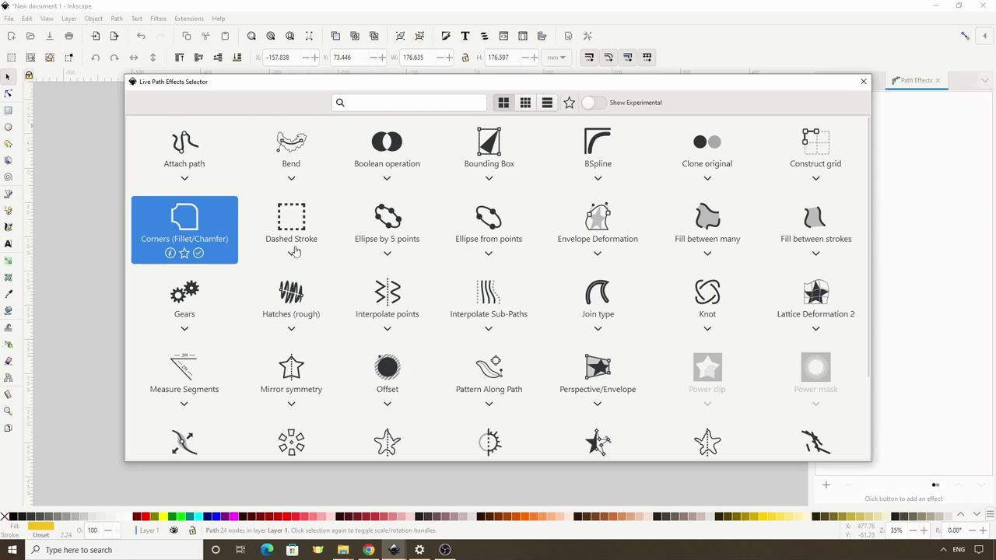
{"action": "left_click", "coordinate": [184, 227]}
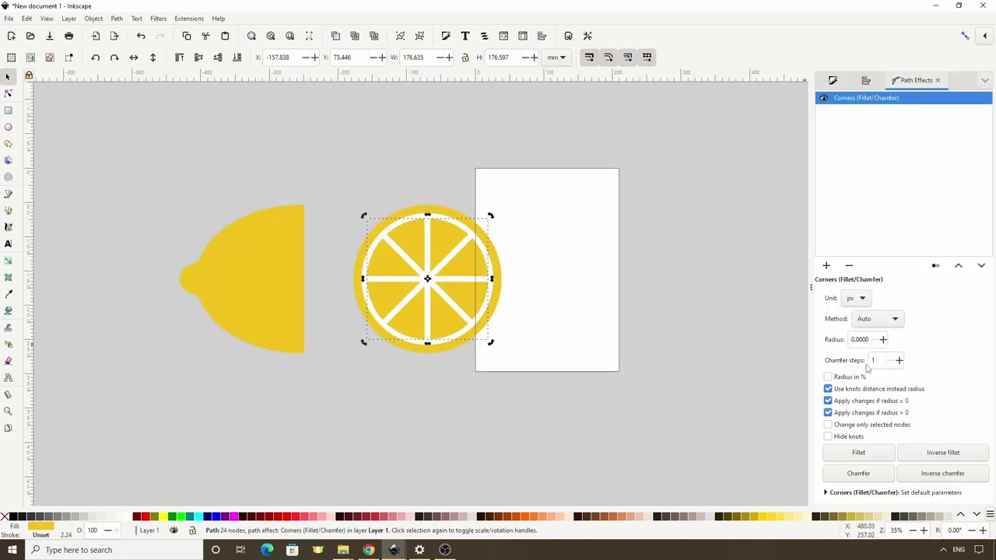
{"action": "left_click", "coordinate": [857, 340]}
{"action": "scroll", "coordinate": [857, 340], "scroll_direction": "up", "scroll_amount": 2}
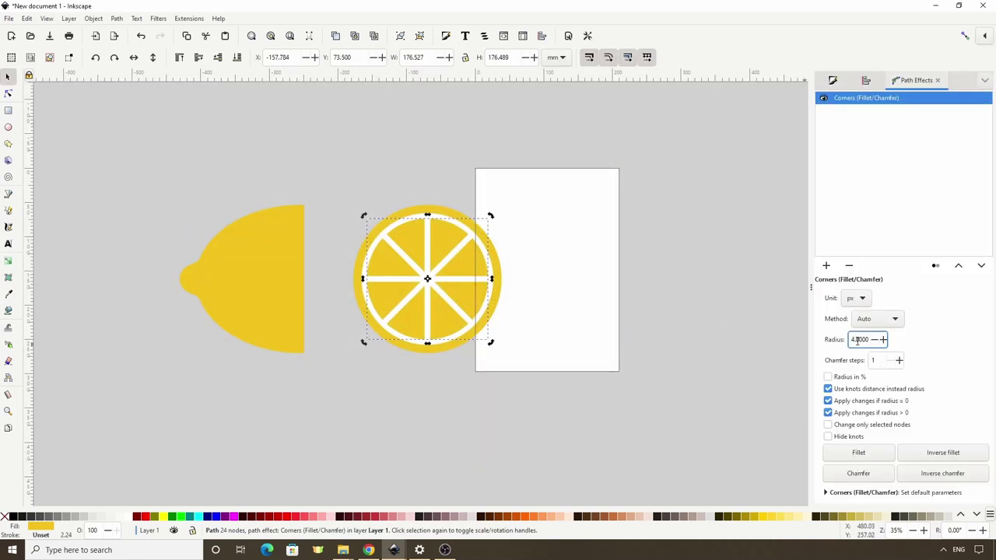
{"action": "scroll", "coordinate": [857, 340], "scroll_direction": "up", "scroll_amount": 20}
{"action": "left_click_drag", "start_coordinate": [328, 170], "coordinate": [542, 387]}
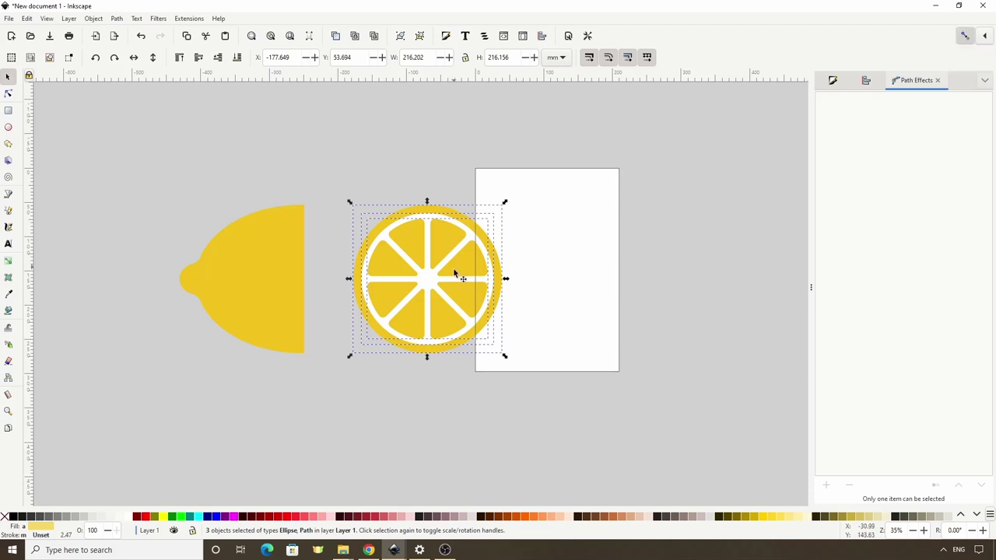
Step: Move the slice onto the half-lemon's flat edge, squeezed to a narrow oval about 112 mm wide
{"action": "left_click_drag", "start_coordinate": [447, 248], "coordinate": [323, 241]}
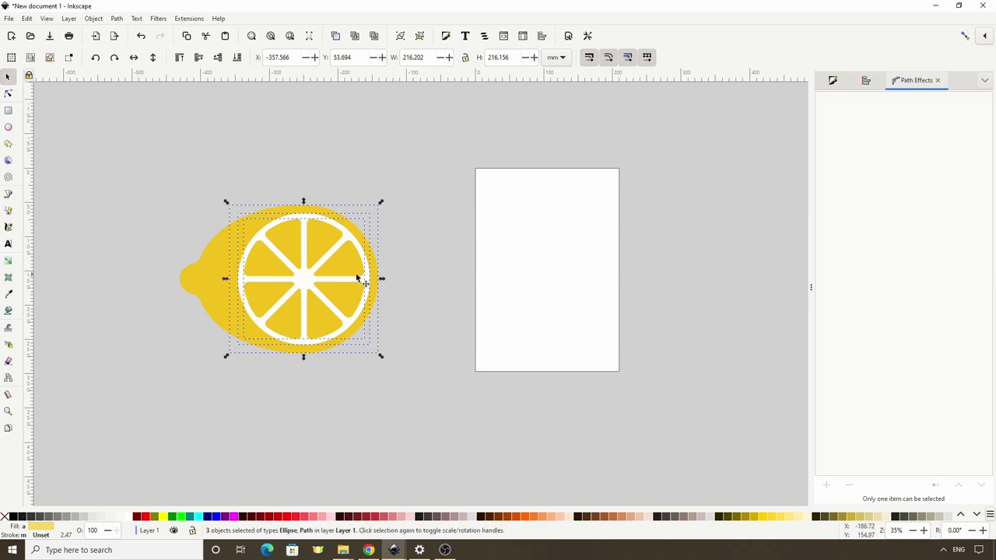
{"action": "left_click_drag", "start_coordinate": [381, 280], "coordinate": [345, 280]}
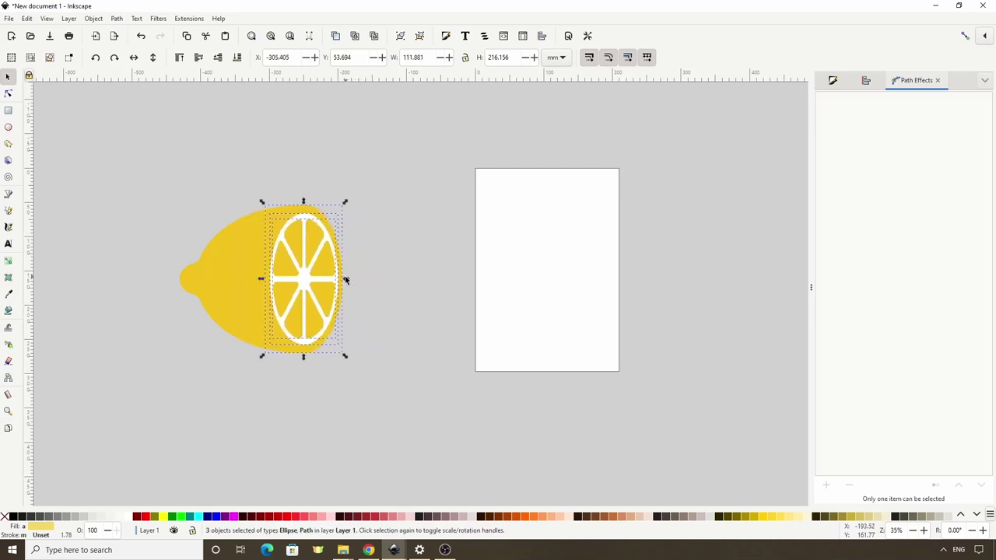
{"action": "left_click", "coordinate": [390, 244]}
{"action": "left_click", "coordinate": [324, 266]}
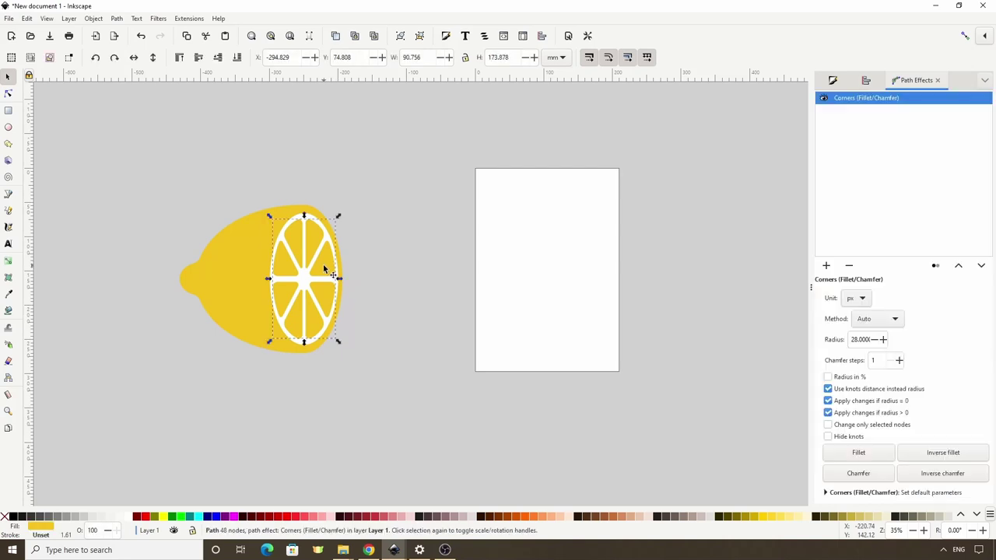
{"action": "left_click", "coordinate": [302, 274], "text": "shift"}
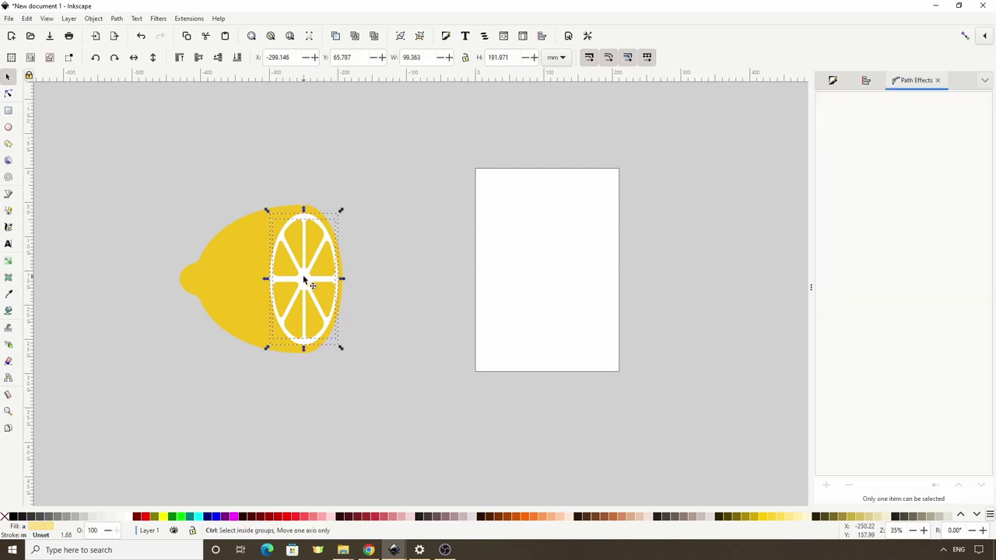
{"action": "left_click_drag", "start_coordinate": [306, 279], "coordinate": [307, 281]}
{"action": "left_click", "coordinate": [241, 262]}
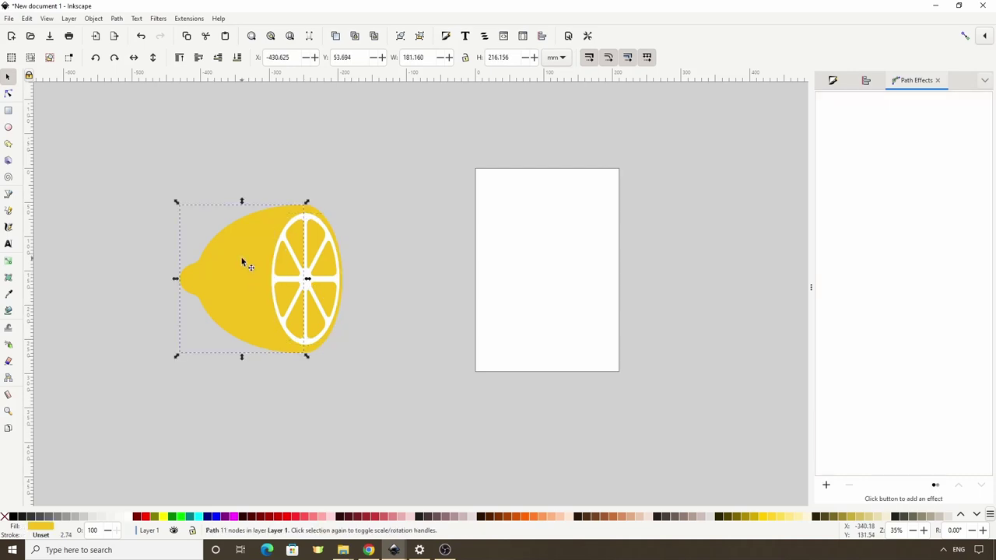
Step: Raise the lemon body and recolour it pale lemon yellow (fbea43), then test a shrink and undo it
{"action": "key", "text": "Home"}
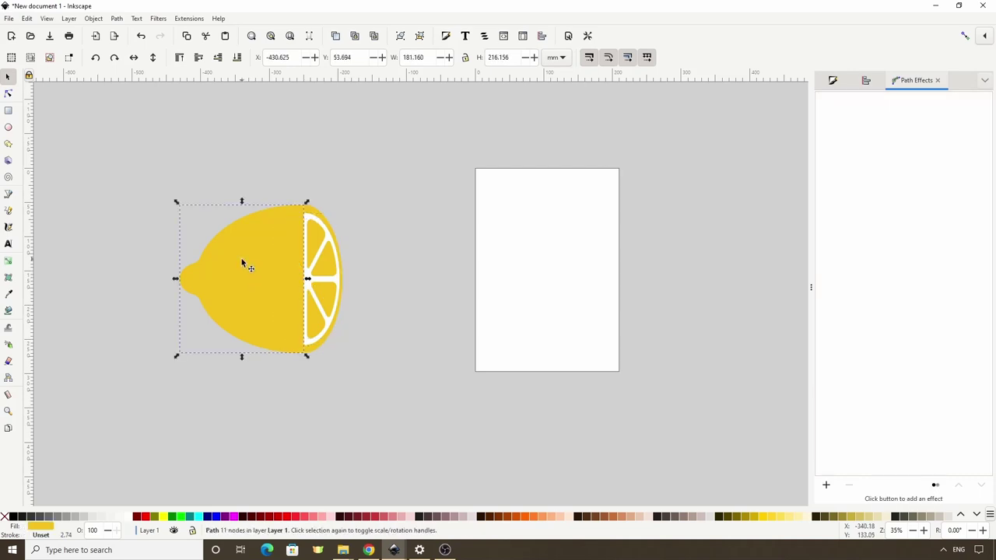
{"action": "left_click", "coordinate": [832, 80]}
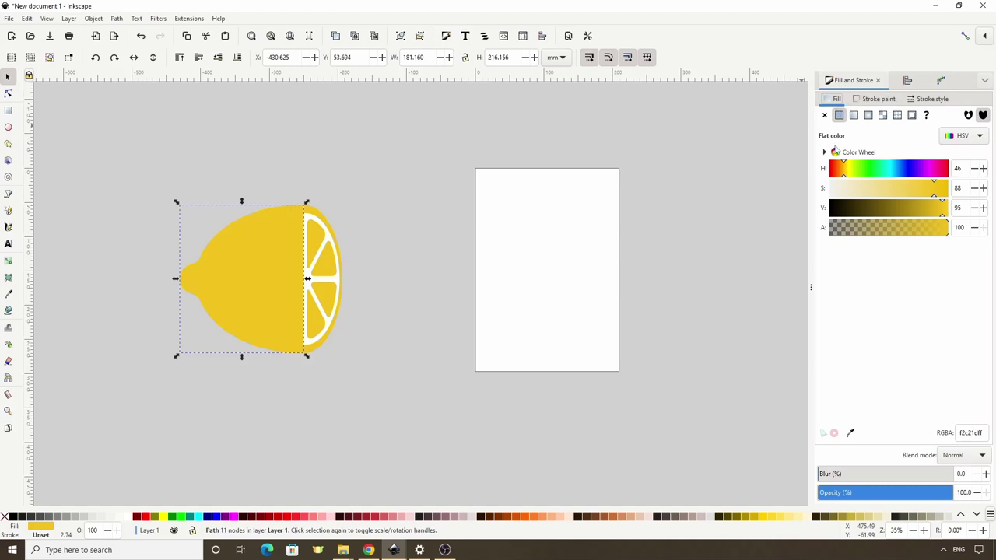
{"action": "left_click_drag", "start_coordinate": [842, 177], "coordinate": [848, 179]}
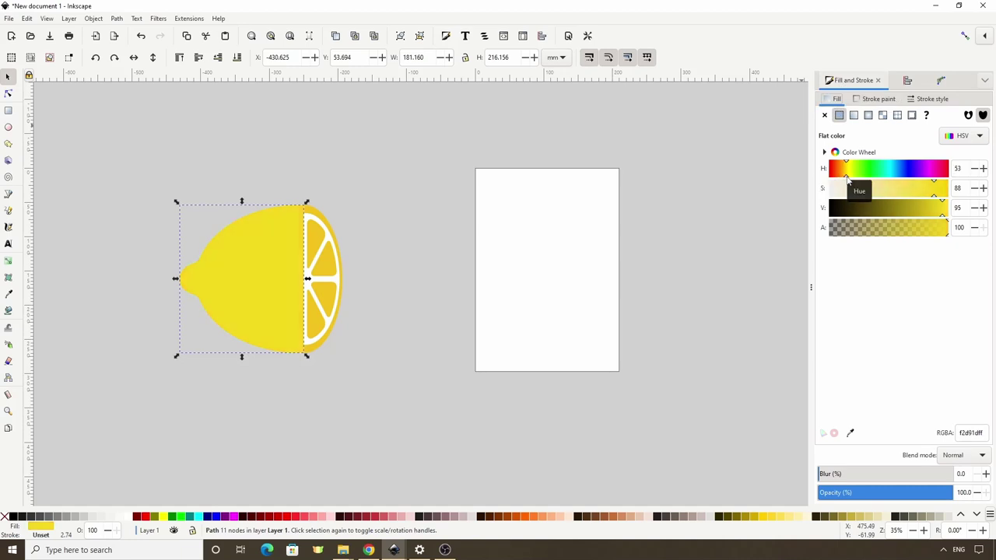
{"action": "left_click_drag", "start_coordinate": [932, 194], "coordinate": [924, 198]}
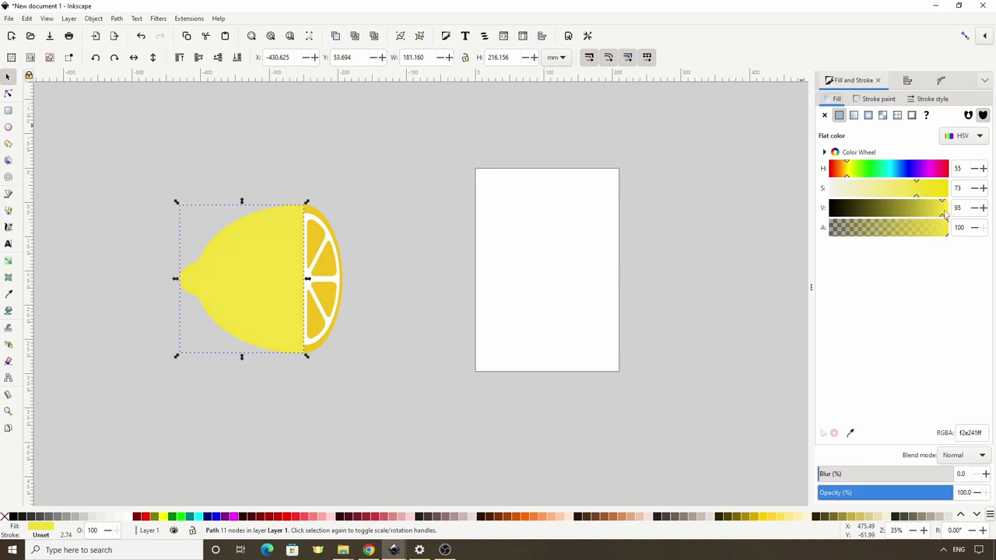
{"action": "left_click", "coordinate": [942, 210]}
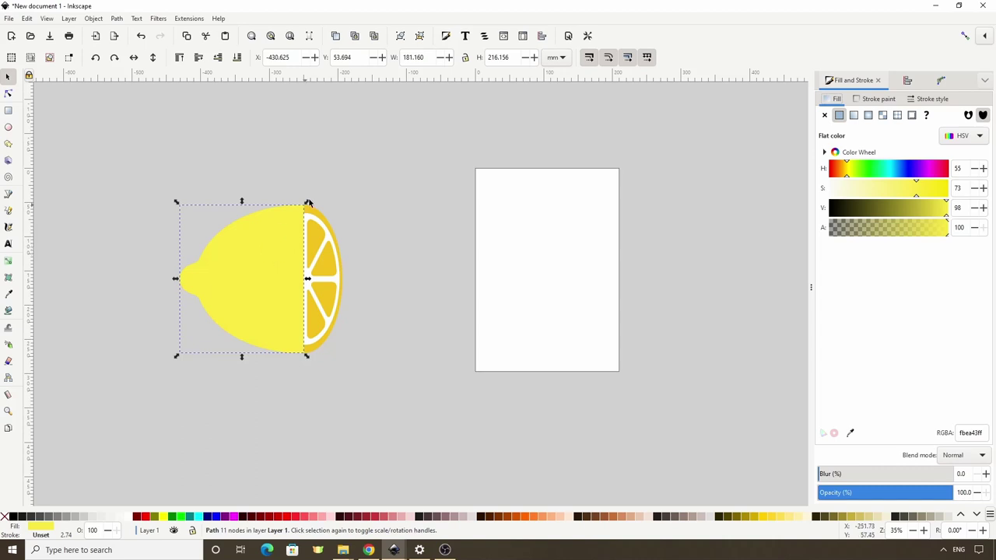
{"action": "left_click_drag", "start_coordinate": [306, 202], "coordinate": [298, 211]}
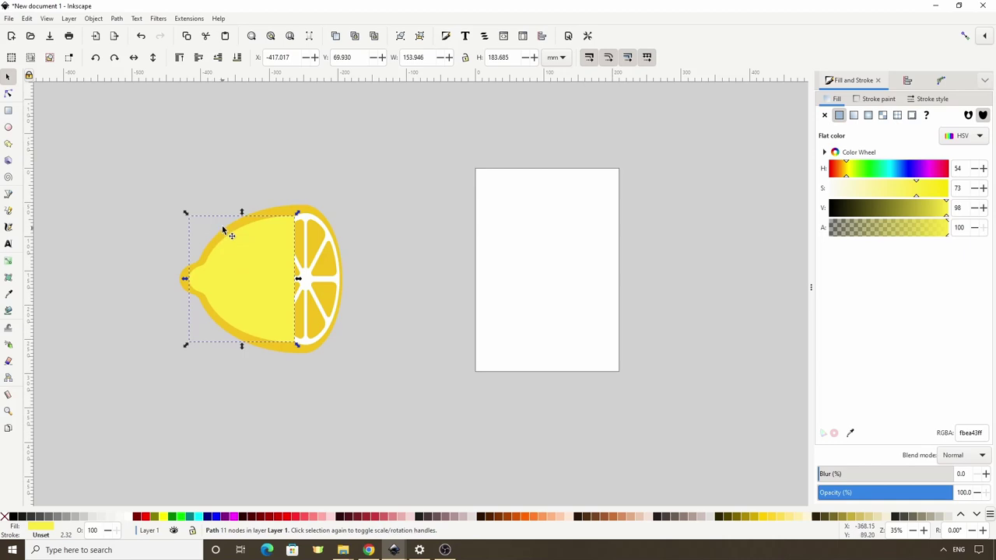
{"action": "key", "text": "ctrl+z"}
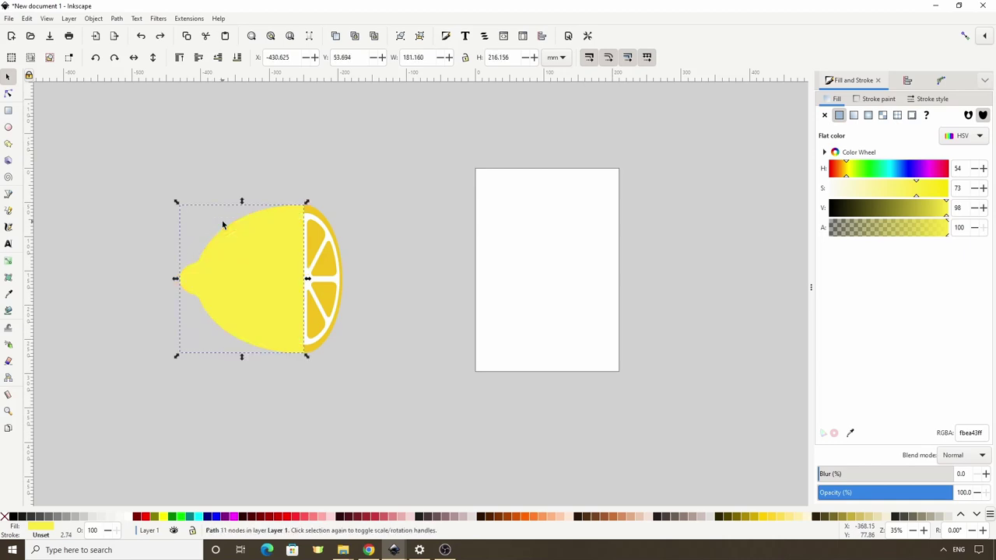
Step: Outset and then inset the lemon body to shrink it slightly
{"action": "left_click", "coordinate": [117, 18]}
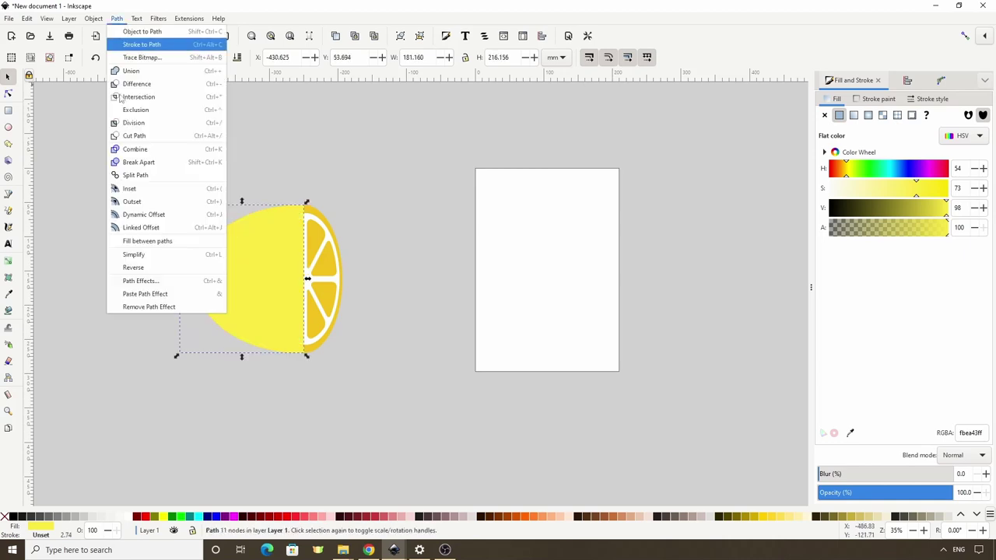
{"action": "left_click", "coordinate": [139, 204]}
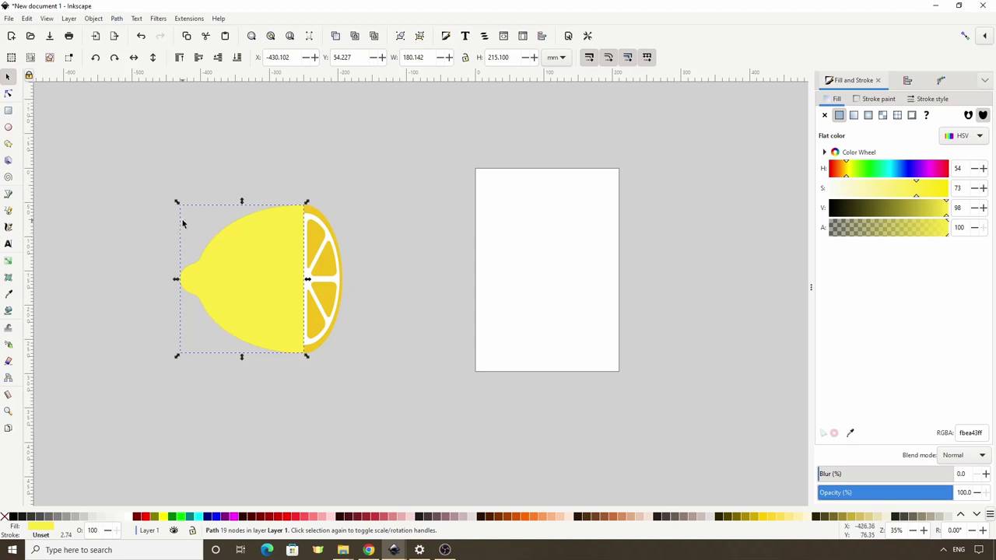
{"action": "key", "text": "ctrl+parenleft"}
{"action": "key", "text": "ctrl+parenleft"}
{"action": "key", "text": "ctrl+parenleft"}
{"action": "key", "text": "ctrl+parenleft"}
{"action": "key", "text": "ctrl+parenleft"}
{"action": "key", "text": "ctrl+parenleft"}
{"action": "key", "text": "ctrl+parenleft"}
{"action": "key", "text": "ctrl+parenleft"}
{"action": "key", "text": "ctrl+parenleft"}
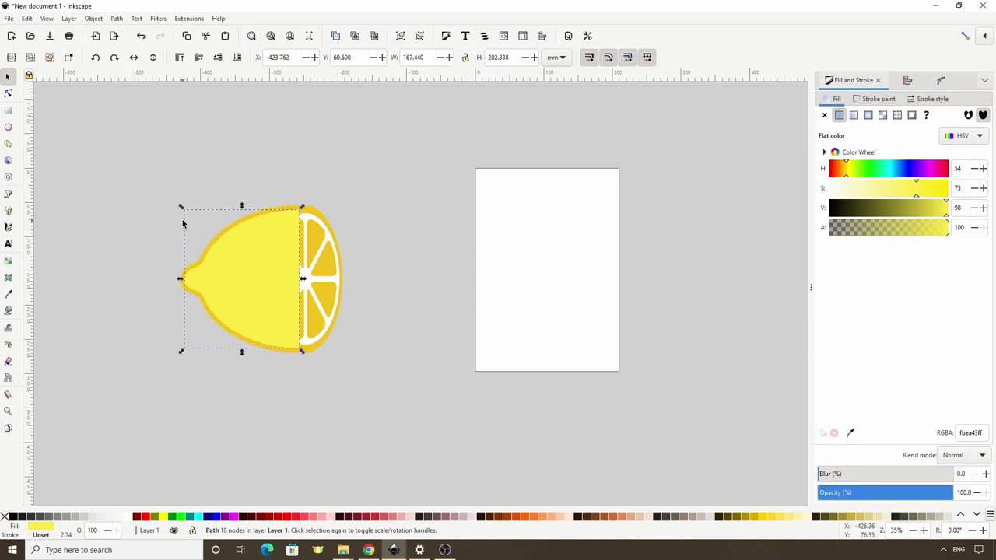
Step: Raise the slice ellipse and subtract it from the lemon body, trimming the body along the slice's edge
{"action": "left_click", "coordinate": [308, 210]}
{"action": "key", "text": "Home"}
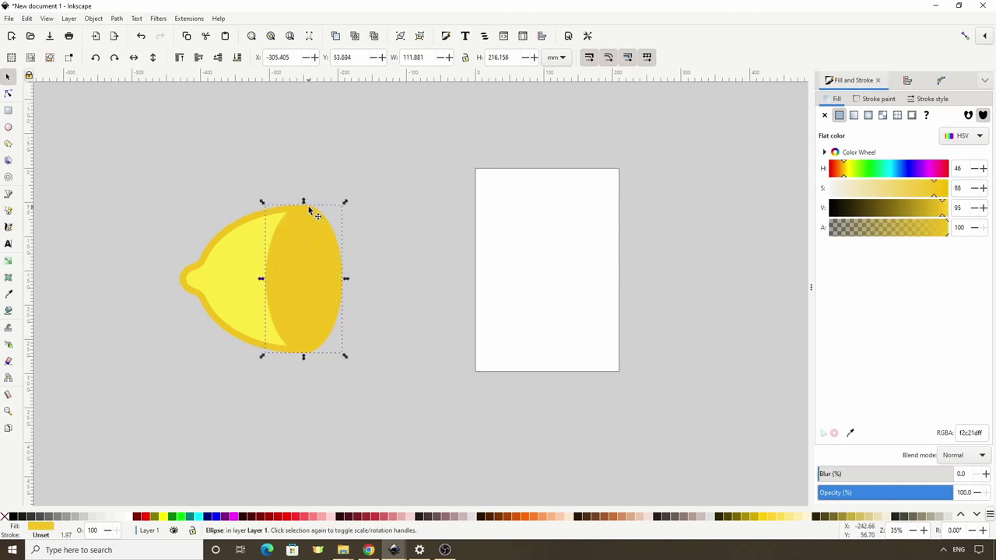
{"action": "left_click", "coordinate": [237, 258], "text": "shift"}
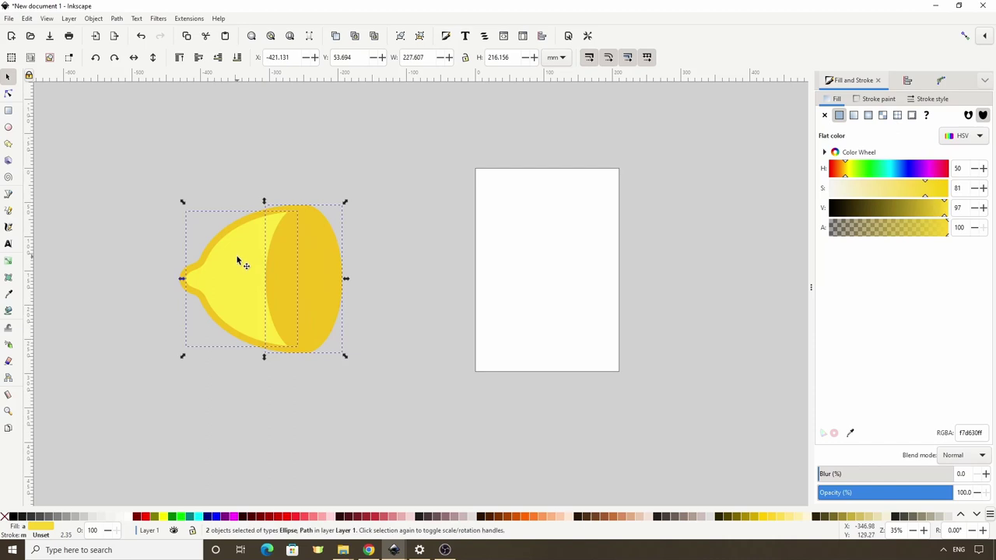
{"action": "key", "text": "ctrl+minus"}
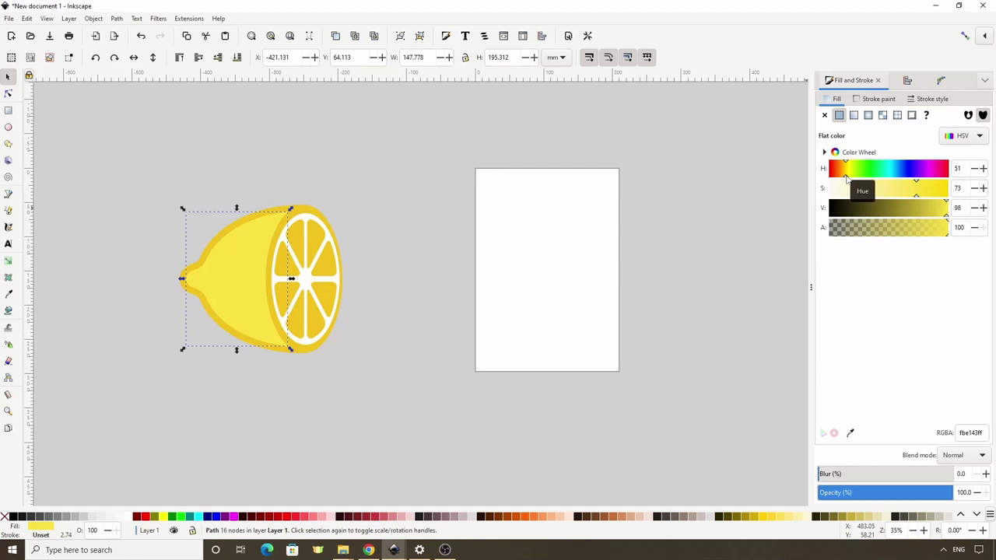
Step: Make the outer shape's fill a more saturated, darker yellow (e9d330)
{"action": "left_click", "coordinate": [923, 192]}
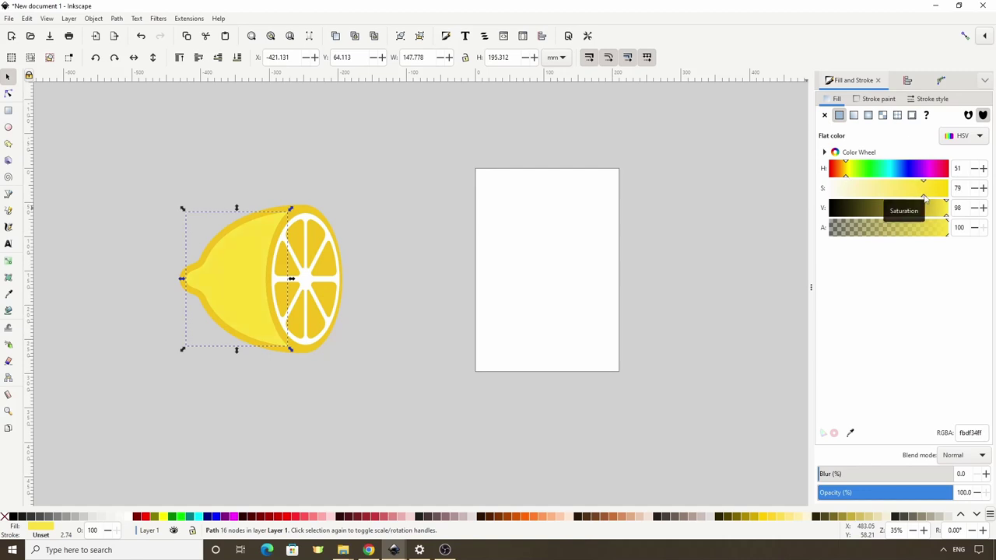
{"action": "left_click", "coordinate": [938, 208]}
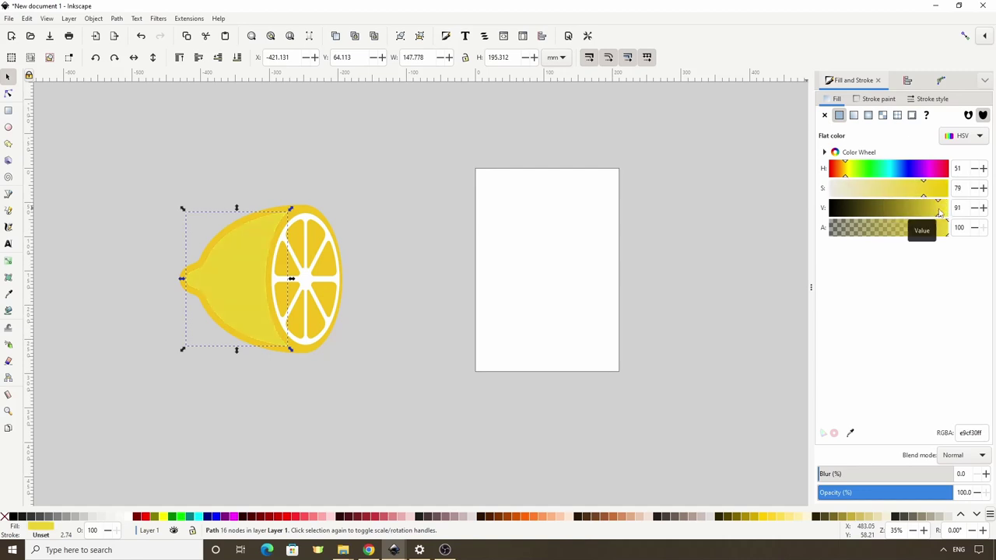
{"action": "left_click", "coordinate": [847, 177]}
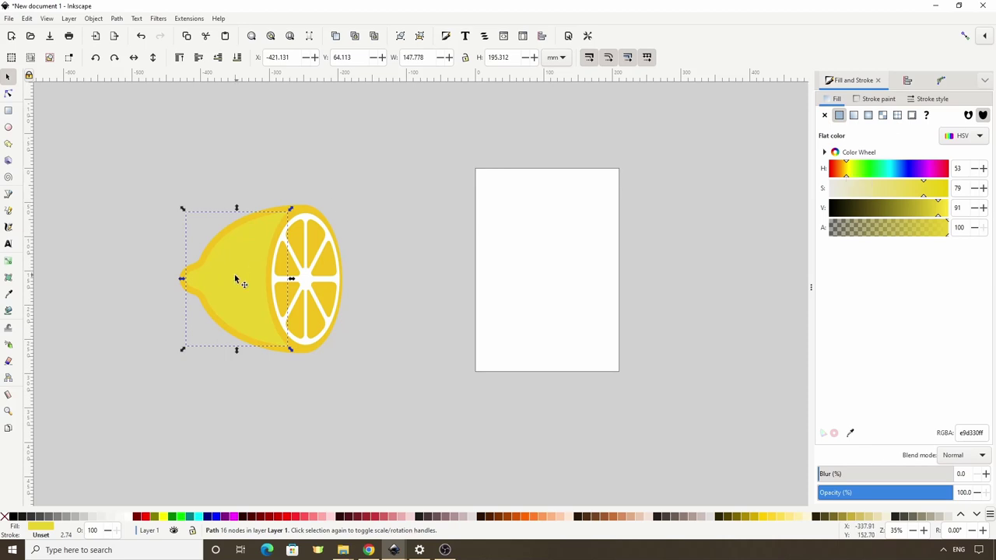
Step: Try a red fill and move the shape, then revert and combine it with the yellow peel
{"action": "left_click", "coordinate": [138, 517]}
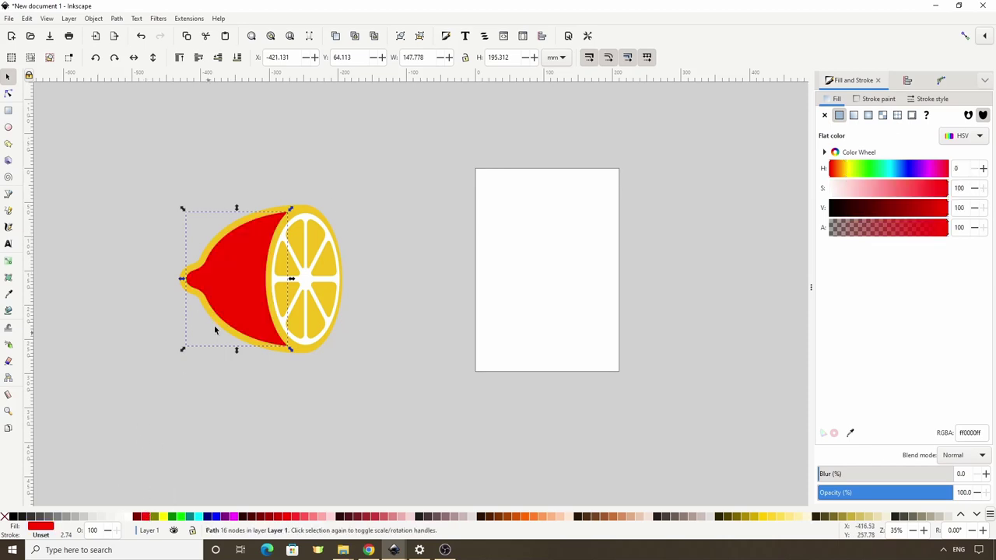
{"action": "left_click_drag", "start_coordinate": [236, 300], "coordinate": [233, 290]}
{"action": "left_click", "coordinate": [193, 288], "text": "shift"}
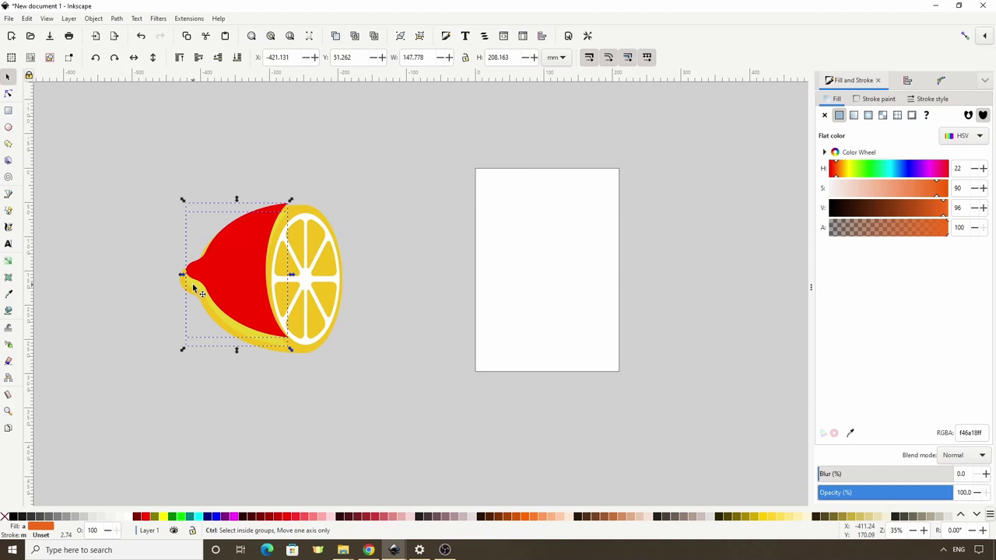
{"action": "key", "text": "ctrl+z"}
{"action": "key", "text": "ctrl+z"}
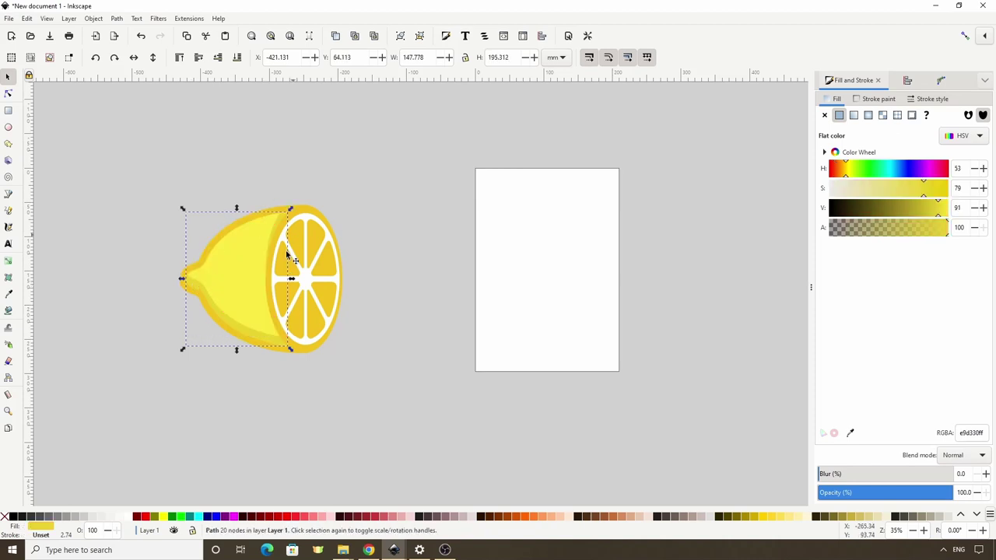
{"action": "left_click", "coordinate": [120, 20]}
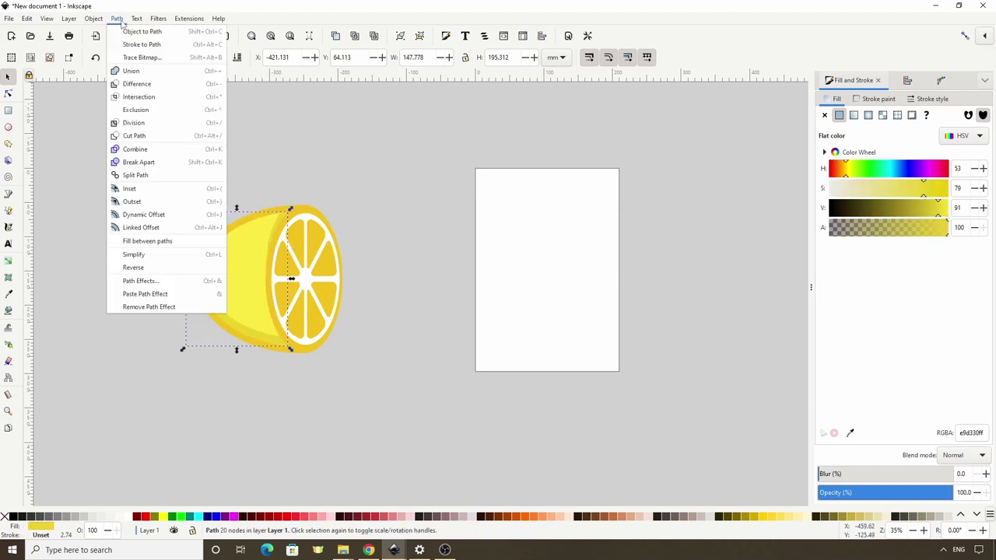
Step: Break apart the combined path and remove the stray strip at the lemon's top
{"action": "left_click", "coordinate": [134, 162]}
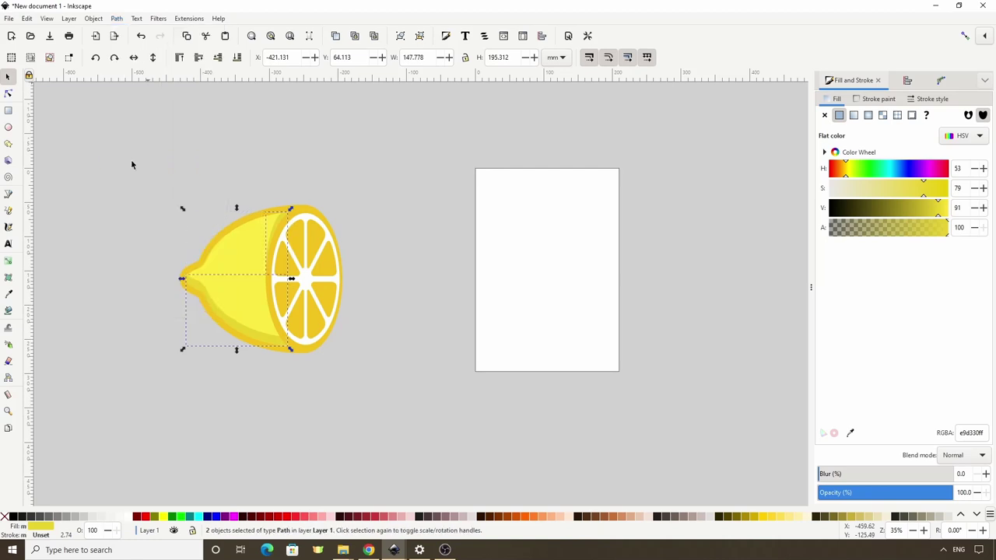
{"action": "left_click", "coordinate": [266, 184]}
{"action": "left_click", "coordinate": [278, 217]}
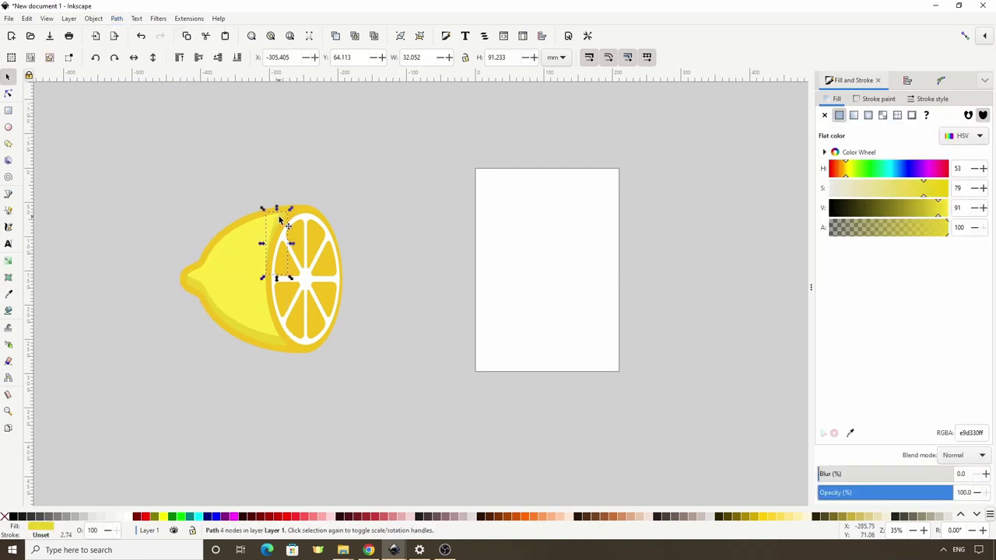
{"action": "key", "text": "Escape"}
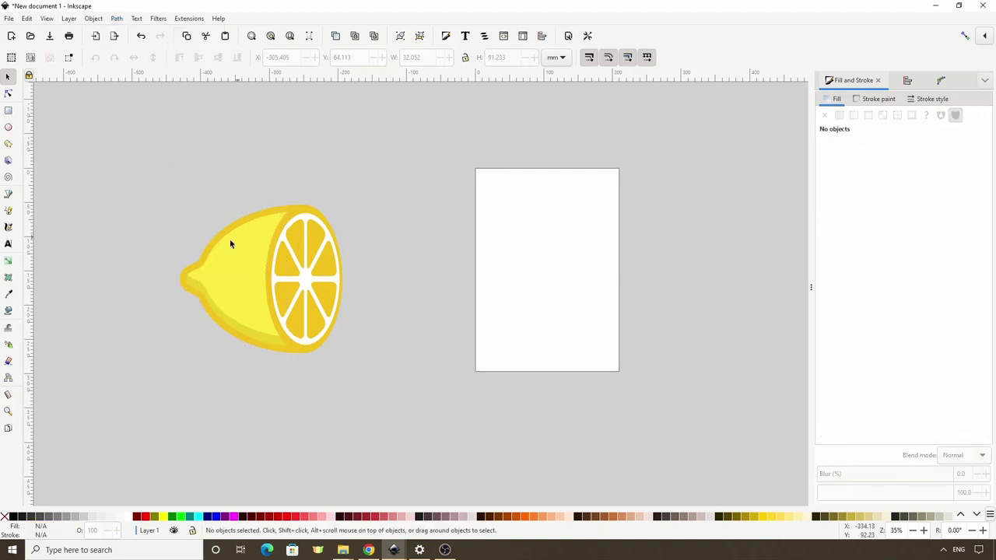
Step: Make a white inset shape under the yellow body, then rotate the body about 11° and shift it down-left
{"action": "left_click", "coordinate": [242, 264]}
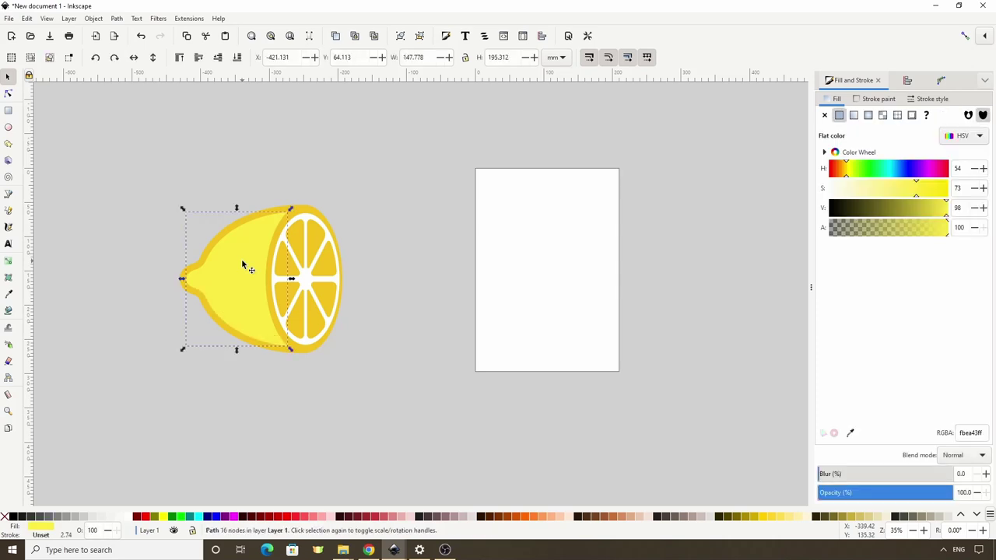
{"action": "left_click", "coordinate": [127, 516]}
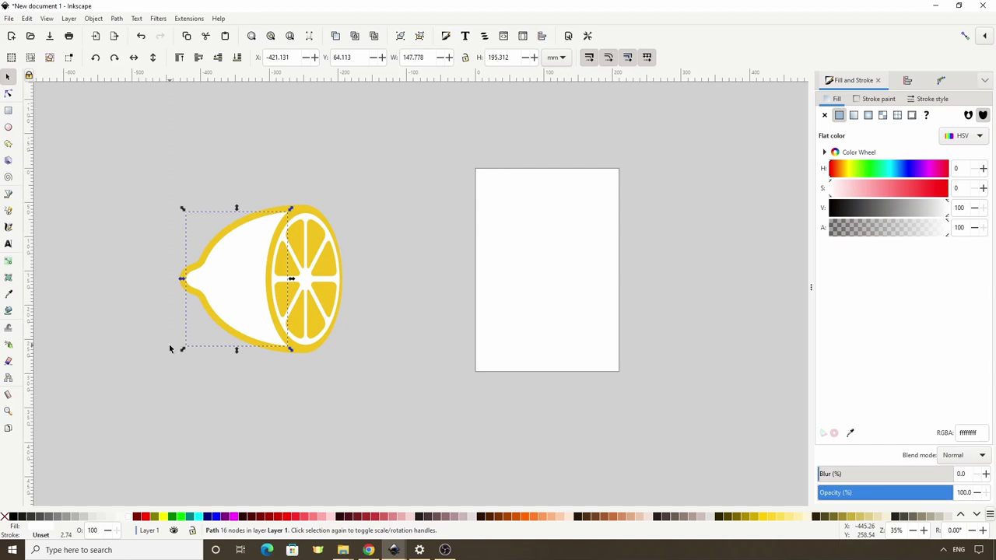
{"action": "key", "text": "ctrl+parenleft"}
{"action": "key", "text": "ctrl+parenleft"}
{"action": "key", "text": "ctrl+parenleft"}
{"action": "key", "text": "ctrl+parenleft"}
{"action": "key", "text": "ctrl+parenleft"}
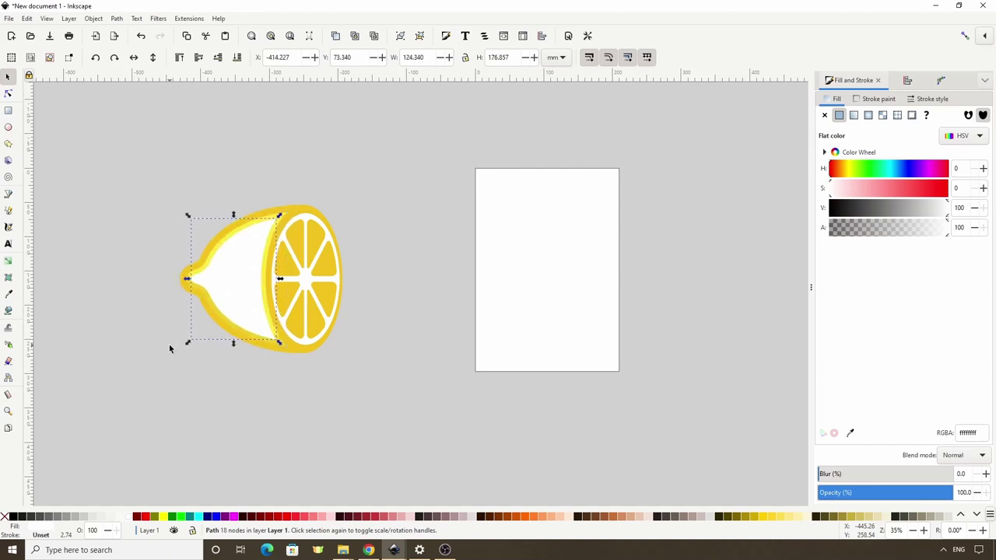
{"action": "left_click", "coordinate": [239, 222]}
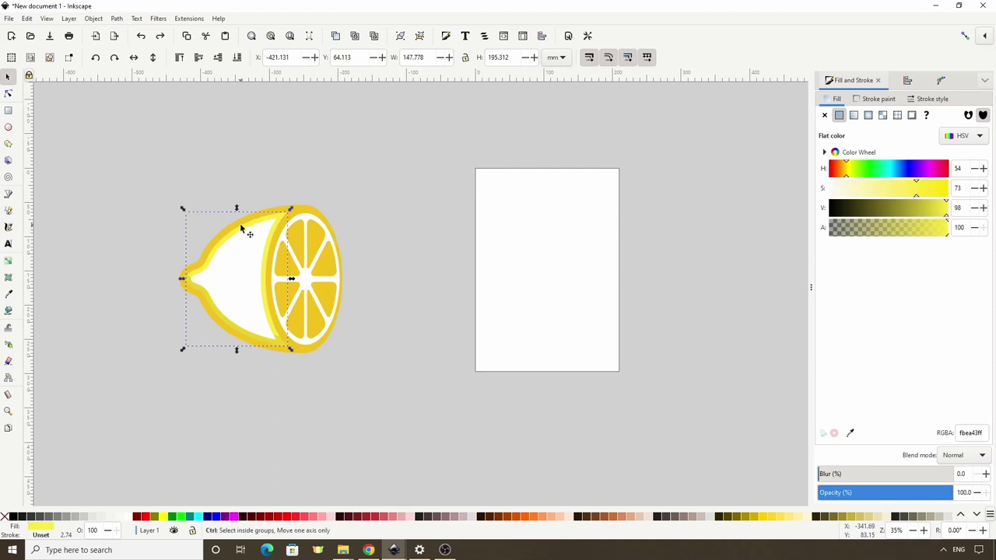
{"action": "key", "text": "Page_Up"}
{"action": "left_click", "coordinate": [252, 250]}
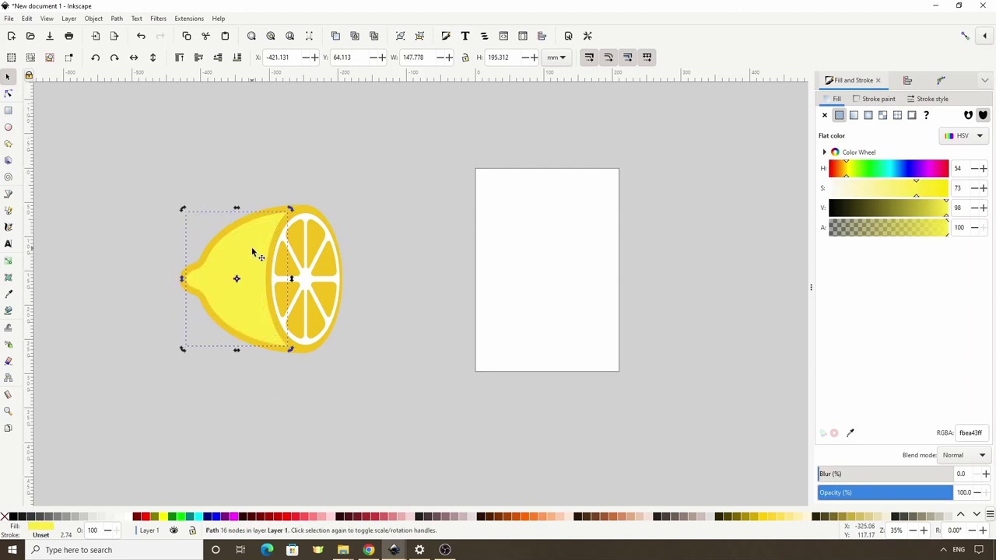
{"action": "left_click_drag", "start_coordinate": [291, 354], "coordinate": [281, 373]}
{"action": "left_click_drag", "start_coordinate": [266, 260], "coordinate": [255, 267]}
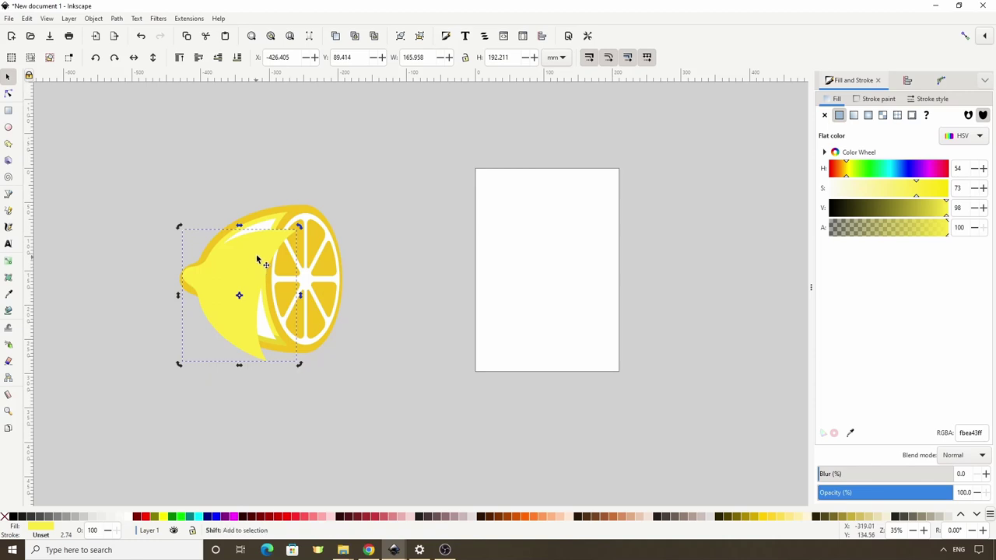
Step: Break apart the white highlight, delete its lower piece, and select the whole lemon half
{"action": "left_click", "coordinate": [270, 224], "text": "shift"}
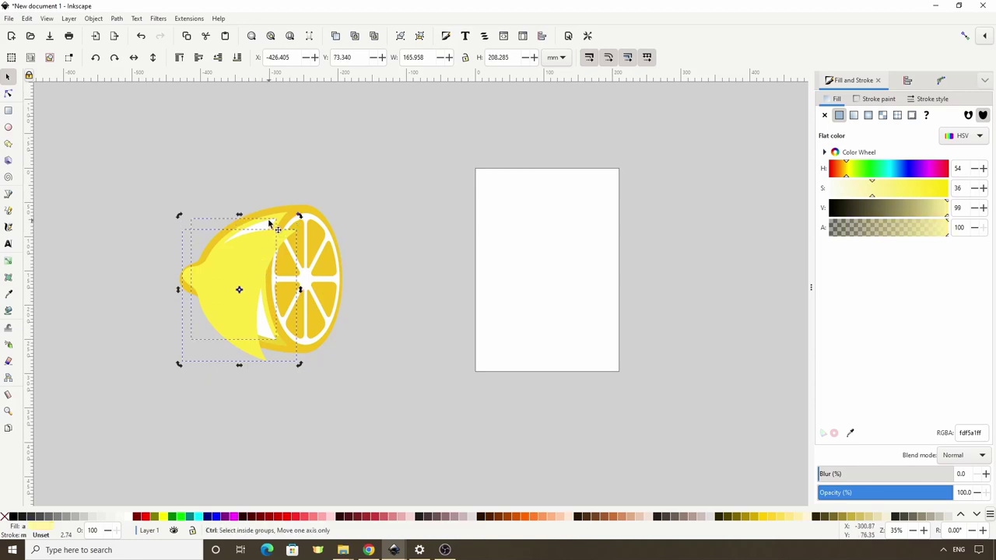
{"action": "left_click", "coordinate": [270, 224]}
{"action": "left_click", "coordinate": [117, 19]}
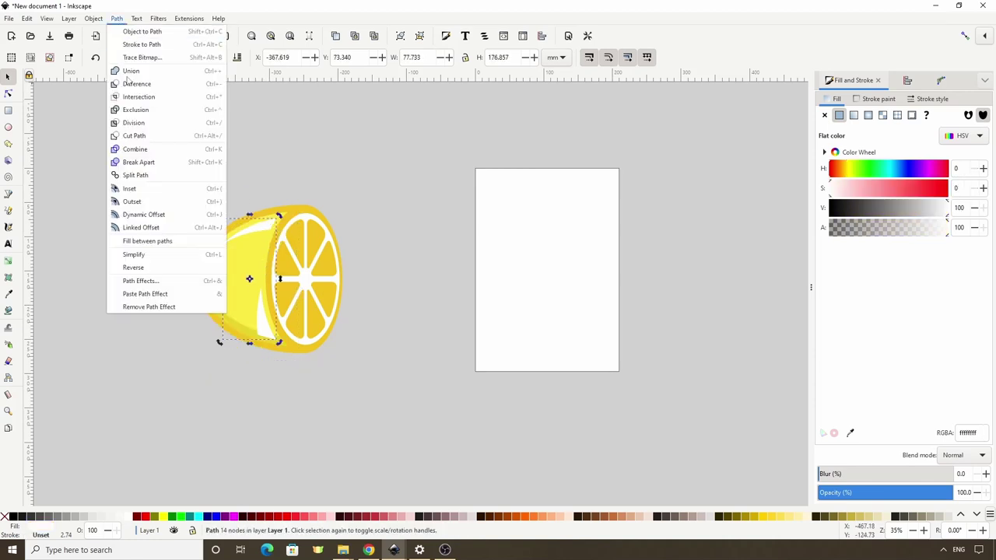
{"action": "left_click", "coordinate": [136, 163]}
{"action": "left_click", "coordinate": [194, 384]}
{"action": "left_click", "coordinate": [263, 322]}
{"action": "key", "text": "Delete"}
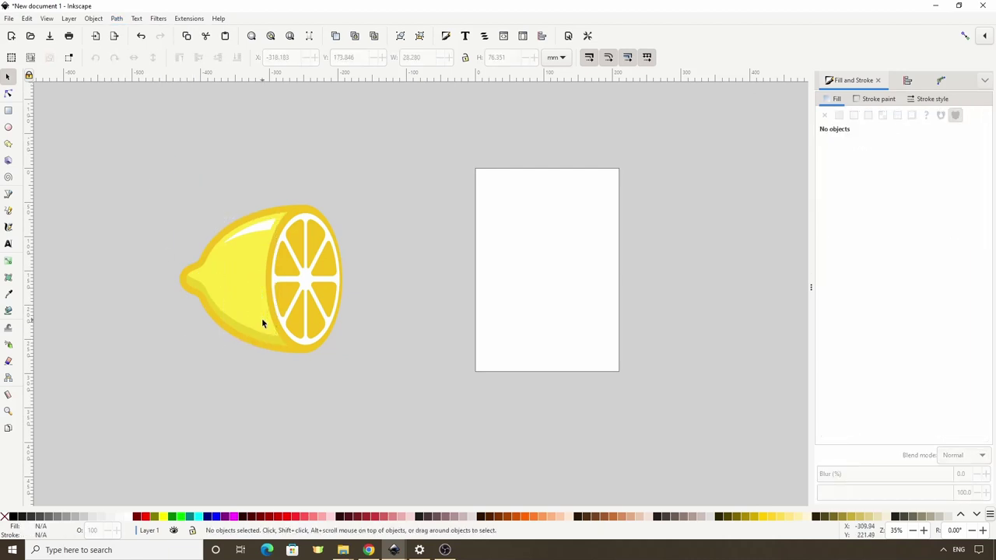
{"action": "left_click_drag", "start_coordinate": [151, 194], "coordinate": [380, 375]}
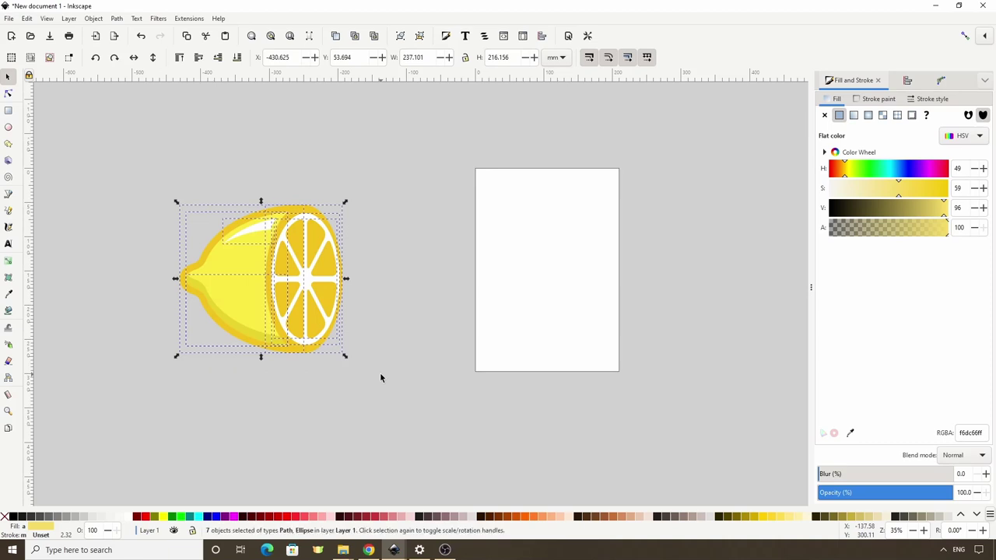
Step: Mirror the lemon half copy, move it onto the page, narrow it to about 85% and rotate it about 29°
{"action": "key", "text": "h"}
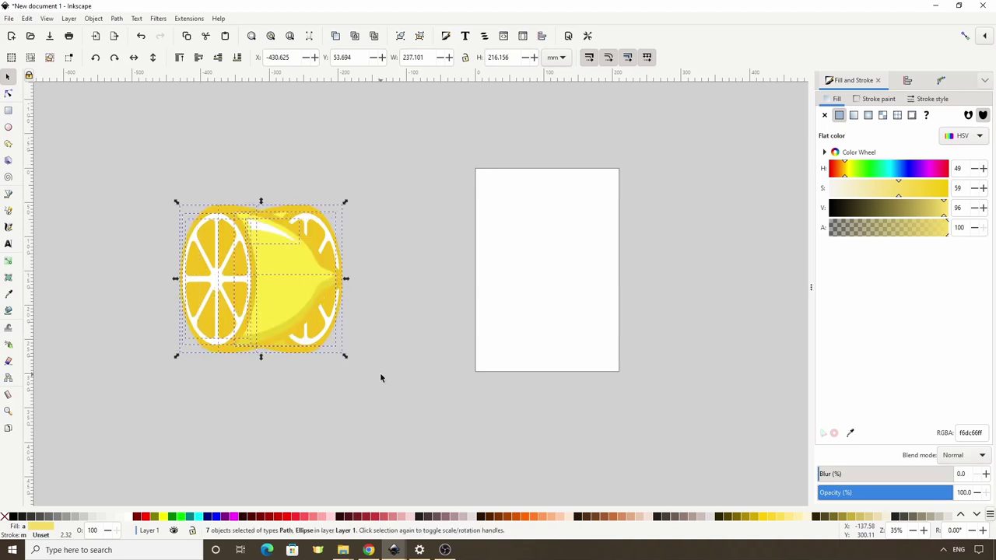
{"action": "left_click_drag", "start_coordinate": [259, 296], "coordinate": [453, 298]}
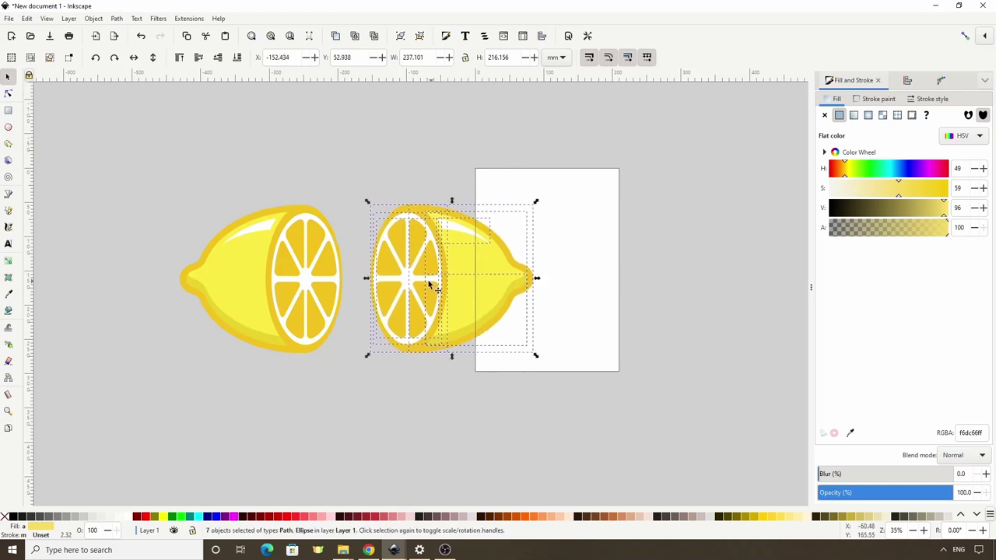
{"action": "left_click_drag", "start_coordinate": [369, 278], "coordinate": [391, 280]}
{"action": "left_click", "coordinate": [476, 295]}
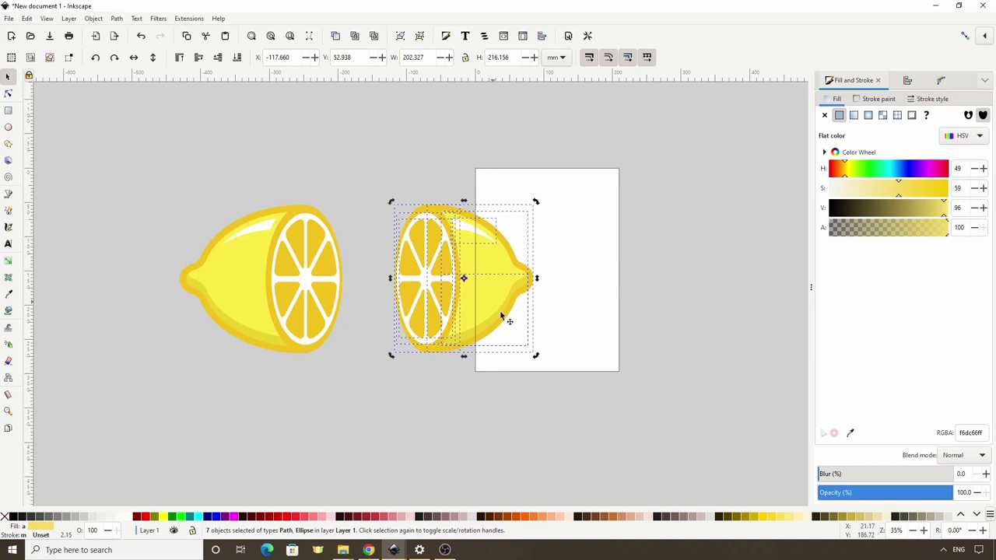
{"action": "left_click_drag", "start_coordinate": [536, 358], "coordinate": [487, 371]}
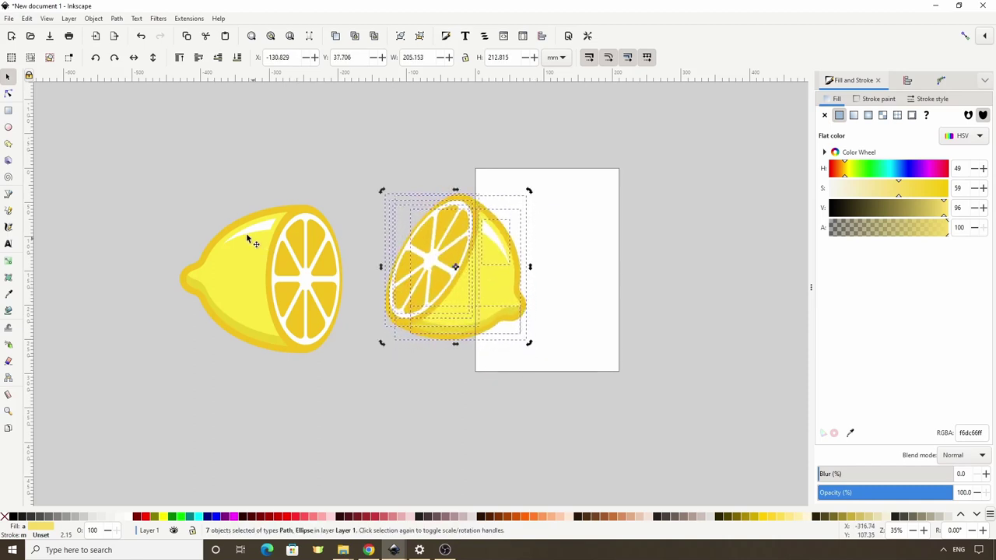
Step: Tilt the whole left lemon slightly, about -10°
{"action": "left_click_drag", "start_coordinate": [153, 178], "coordinate": [357, 367]}
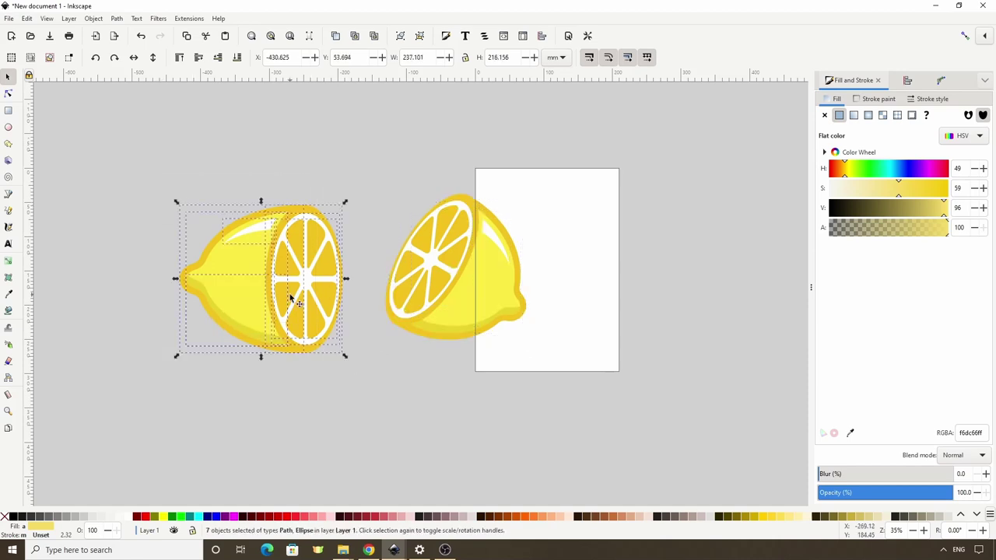
{"action": "left_click_drag", "start_coordinate": [345, 202], "coordinate": [331, 187]}
{"action": "left_click", "coordinate": [375, 183]}
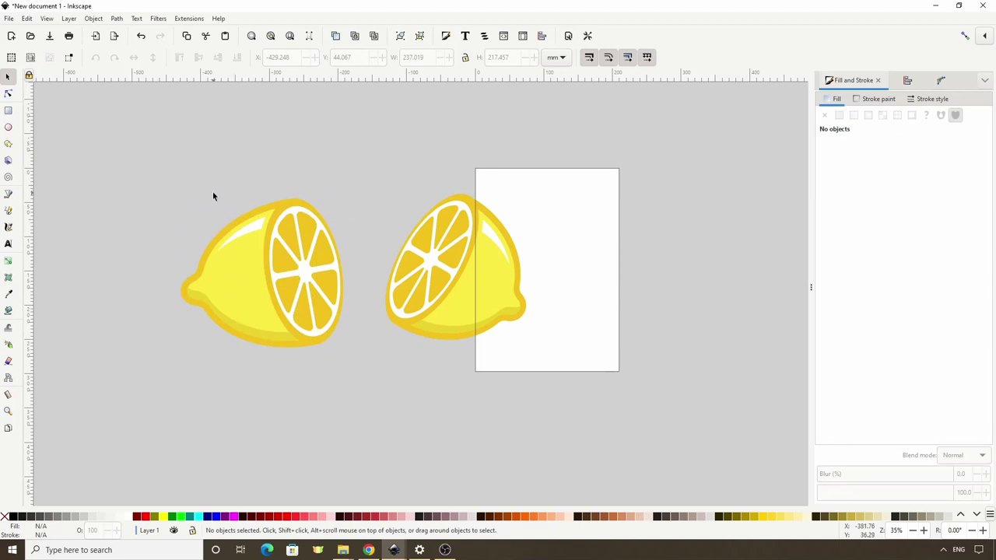
Step: Draw a small highlight ellipse near the left lemon's top and rotate it to follow the lemon's curve
{"action": "key", "text": "e"}
{"action": "mouse_move", "coordinate": [227, 237]}
{"action": "left_mouse_down"}
{"action": "mouse_move", "coordinate": [247, 251]}
{"action": "mouse_move", "coordinate": [242, 235]}
{"action": "mouse_move", "coordinate": [235, 242]}
{"action": "left_mouse_up"}
{"action": "key", "text": "s"}
{"action": "left_click", "coordinate": [238, 241]}
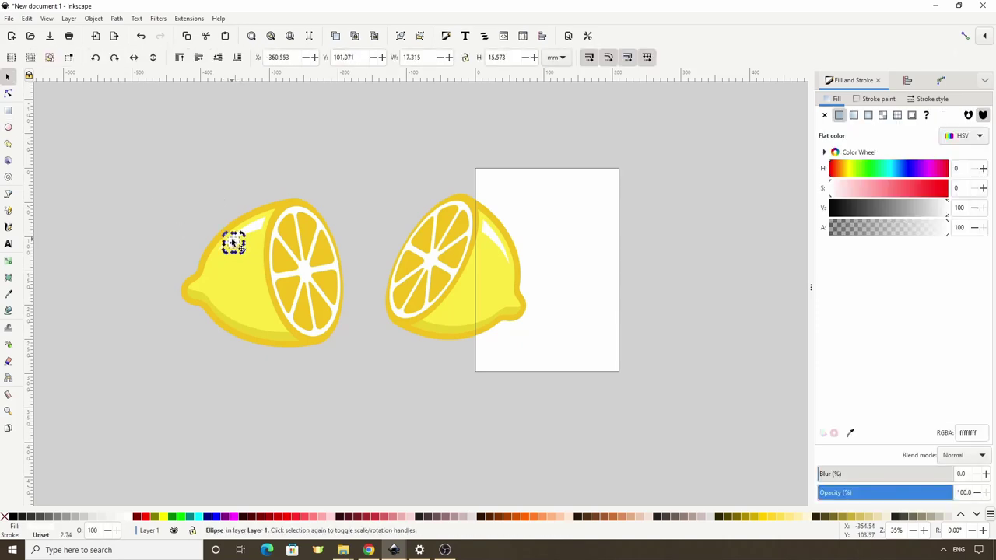
{"action": "key", "text": "e"}
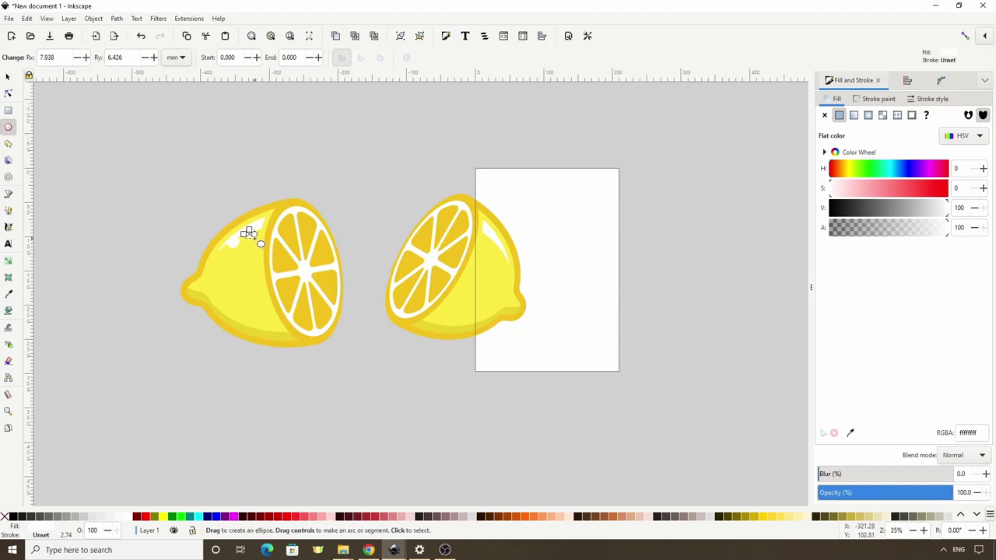
{"action": "key", "text": "d"}
{"action": "left_click", "coordinate": [252, 282]}
{"action": "key", "text": "s"}
{"action": "left_click", "coordinate": [249, 232]}
{"action": "left_click_drag", "start_coordinate": [259, 226], "coordinate": [259, 231]}
Step: Colour a spot on the left lemon's lower body darker yellow and rotate it about 25°
{"action": "key", "text": "e"}
{"action": "left_click", "coordinate": [235, 318]}
{"action": "key", "text": "d"}
{"action": "left_click", "coordinate": [254, 335]}
{"action": "key", "text": "s"}
{"action": "left_click", "coordinate": [234, 318]}
{"action": "left_click_drag", "start_coordinate": [240, 326], "coordinate": [242, 333]}
Step: Draw a darker pore dot on the left lemon, trying and undoing a move toward its edge
{"action": "key", "text": "e"}
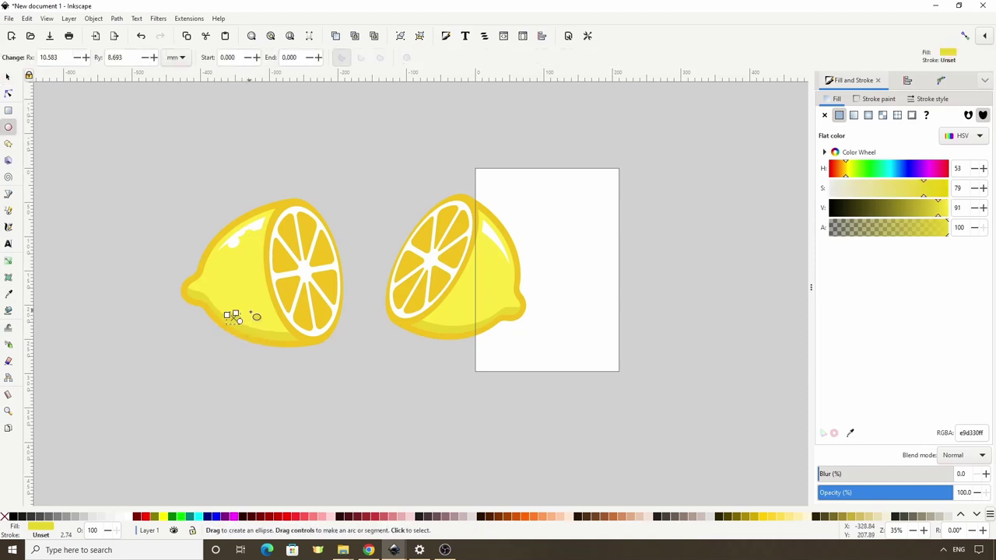
{"action": "left_click_drag", "start_coordinate": [253, 312], "coordinate": [270, 327]}
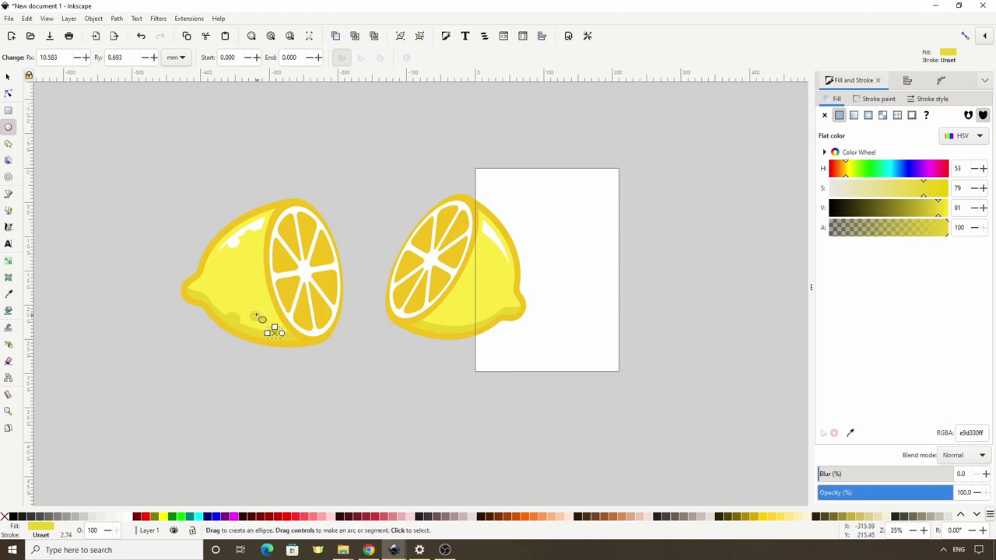
{"action": "key", "text": "s"}
{"action": "left_click", "coordinate": [243, 304]}
{"action": "left_click_drag", "start_coordinate": [242, 302], "coordinate": [264, 329]}
{"action": "left_click", "coordinate": [256, 317]}
{"action": "key", "text": "ctrl+z"}
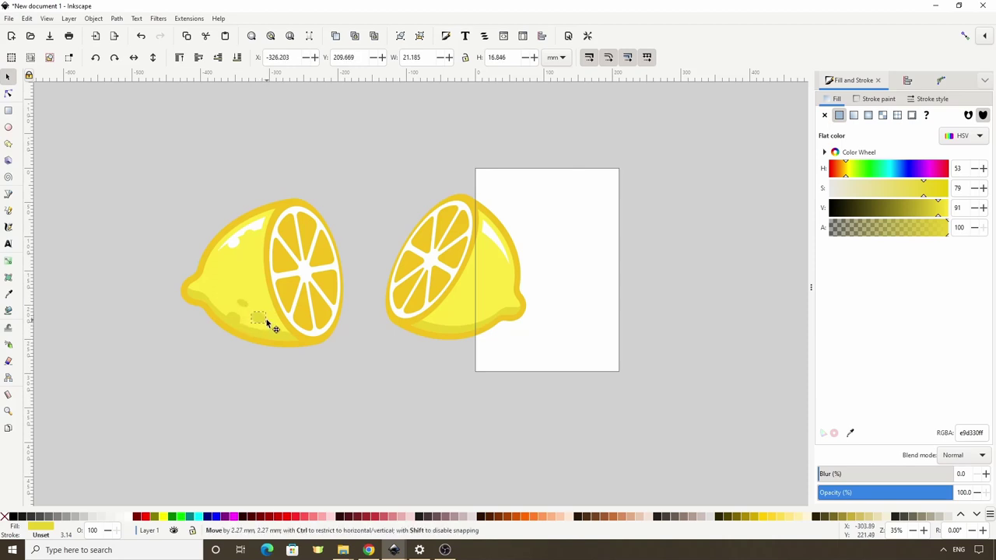
{"action": "key", "text": "ctrl+z"}
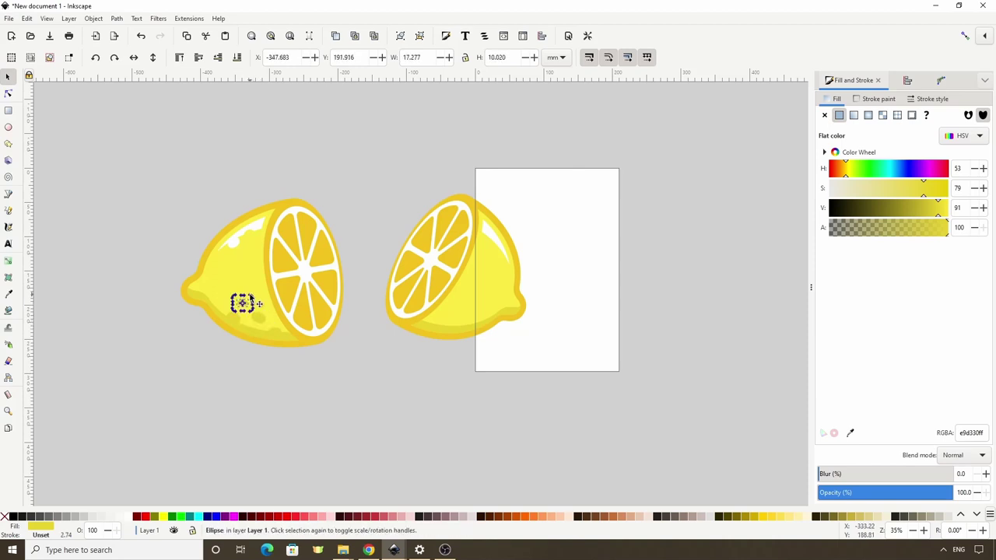
Step: Draw a first pore dot along the right lemon's lower edge
{"action": "key", "text": "e"}
{"action": "mouse_move", "coordinate": [433, 320]}
{"action": "left_mouse_down"}
{"action": "mouse_move", "coordinate": [452, 330]}
{"action": "mouse_move", "coordinate": [459, 312]}
{"action": "mouse_move", "coordinate": [482, 328]}
{"action": "left_mouse_up"}
{"action": "key", "text": "s"}
{"action": "left_click", "coordinate": [459, 315]}
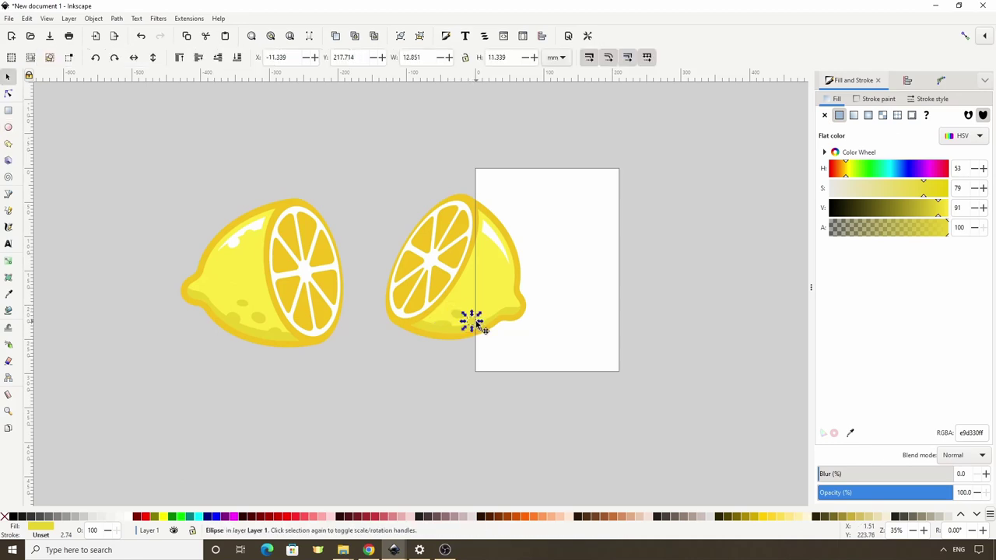
Step: Draw a small ellipse near the right lemon's top and colour it white from the left lemon's highlight
{"action": "key", "text": "e"}
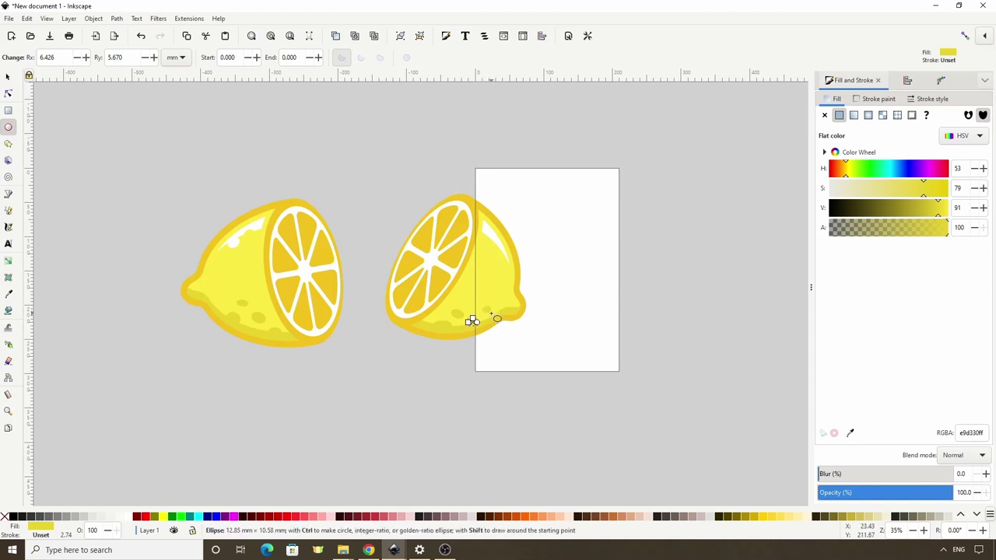
{"action": "left_click_drag", "start_coordinate": [479, 226], "coordinate": [490, 237]}
{"action": "key", "text": "space"}
{"action": "key", "text": "d"}
{"action": "left_click", "coordinate": [502, 250]}
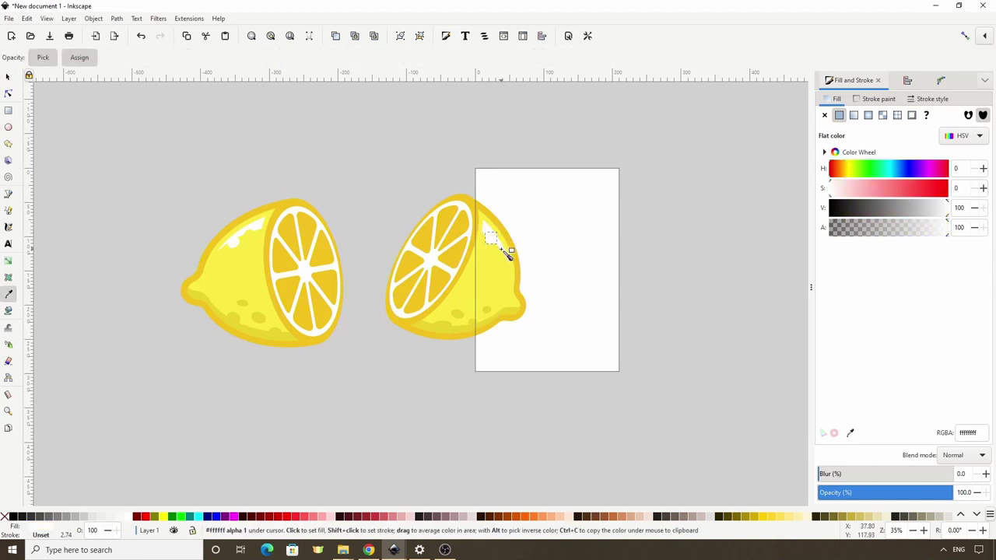
{"action": "key", "text": "space"}
{"action": "key", "text": "e"}
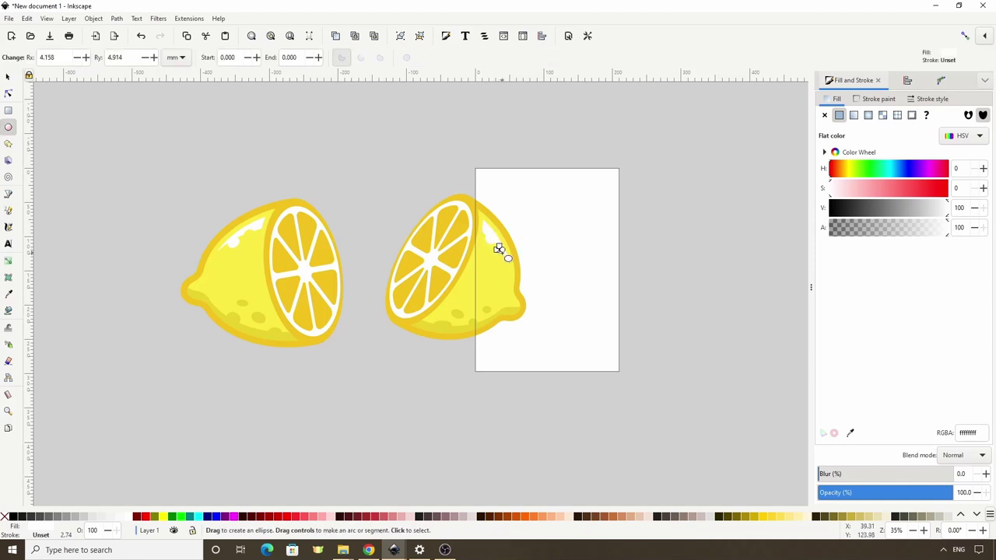
{"action": "key", "text": "d"}
{"action": "key", "text": "space"}
{"action": "left_click", "coordinate": [411, 171]}
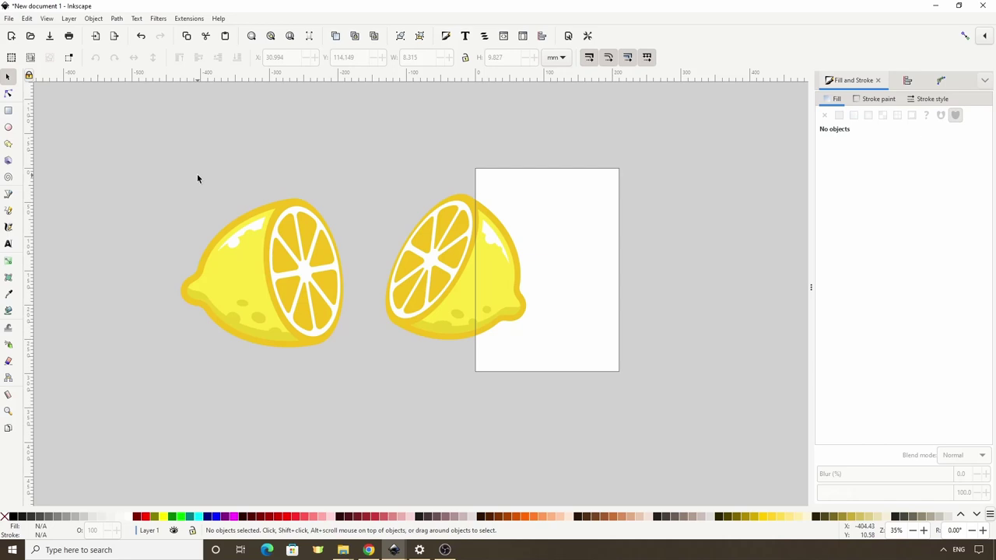
Step: Draw a large circle above the left lemon, colour it green and set it to 48% opacity
{"action": "key", "text": "e"}
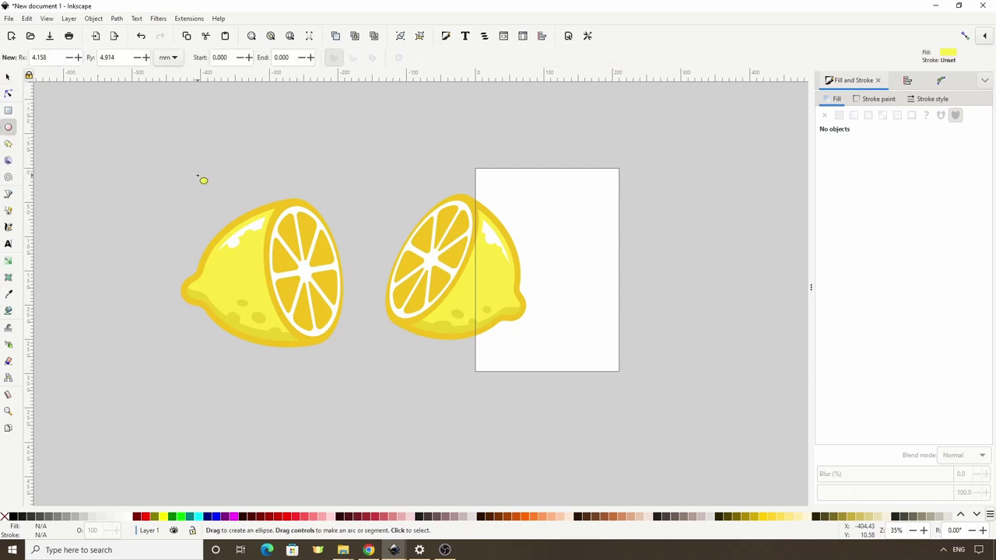
{"action": "left_click_drag", "start_coordinate": [149, 129], "coordinate": [227, 213]}
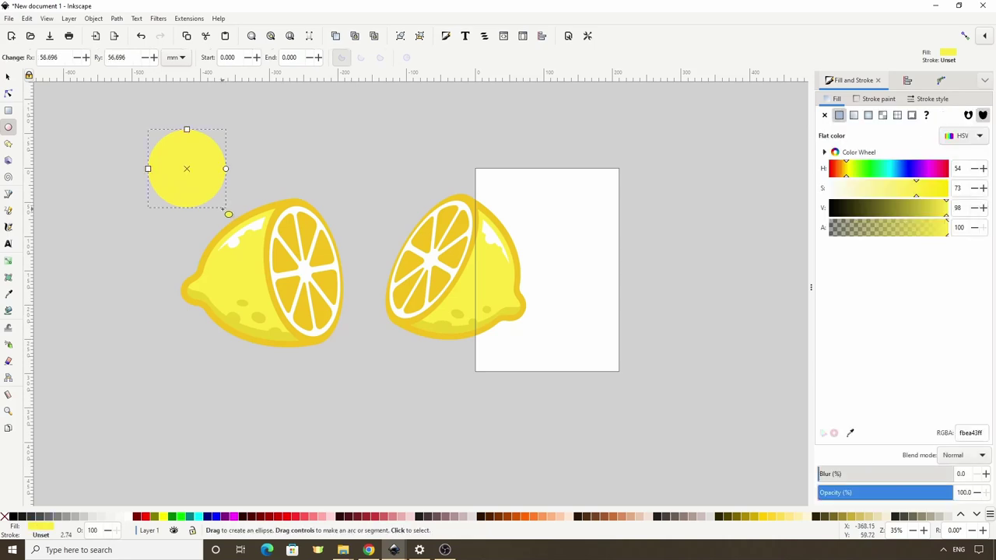
{"action": "left_click_drag", "start_coordinate": [846, 177], "coordinate": [861, 182]}
{"action": "mouse_move", "coordinate": [918, 198]}
{"action": "left_mouse_down"}
{"action": "mouse_move", "coordinate": [907, 196]}
{"action": "mouse_move", "coordinate": [935, 216]}
{"action": "mouse_move", "coordinate": [915, 214]}
{"action": "left_mouse_up"}
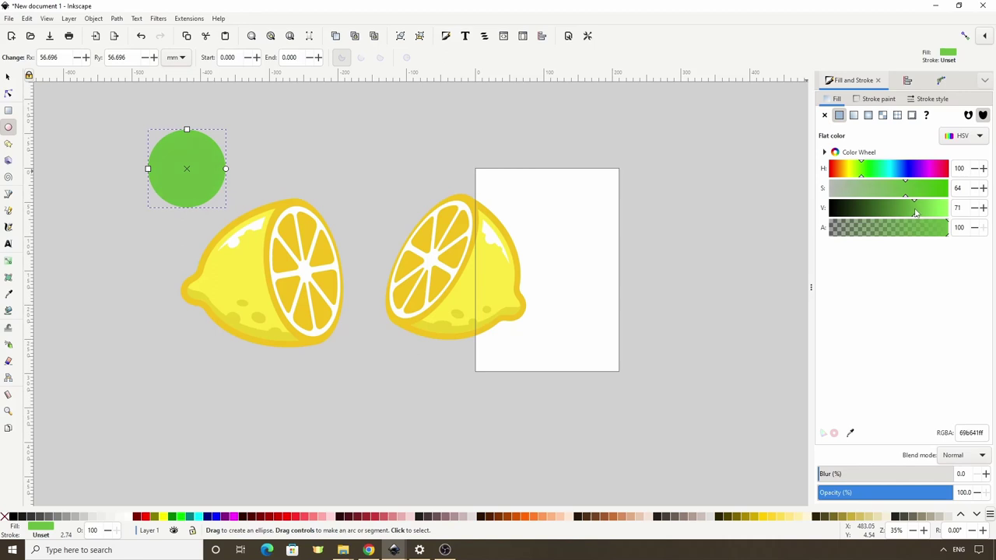
{"action": "left_click_drag", "start_coordinate": [927, 492], "coordinate": [882, 492]}
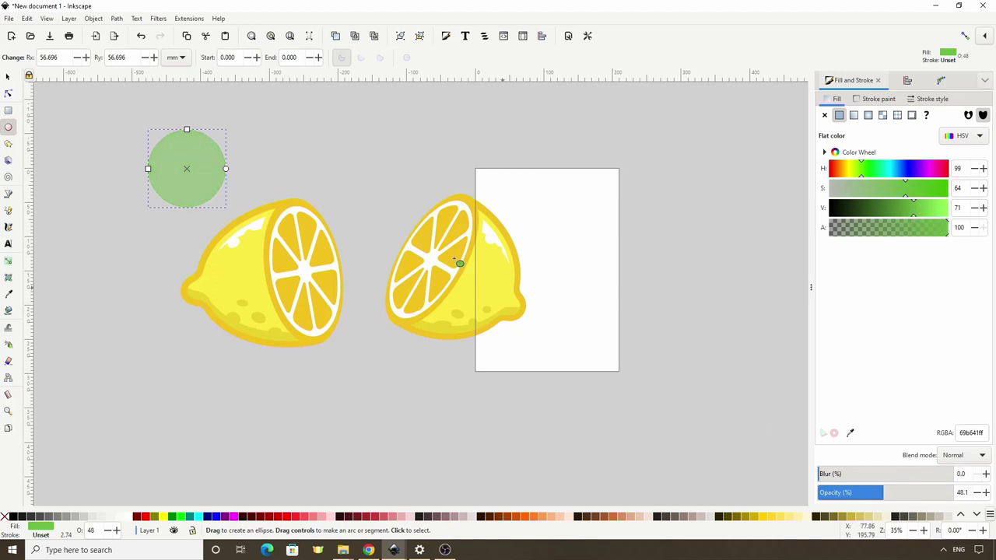
Step: Overlap a copy of the circle, intersect the two into a leaf shape, and restore 100% opacity
{"action": "key", "text": "s"}
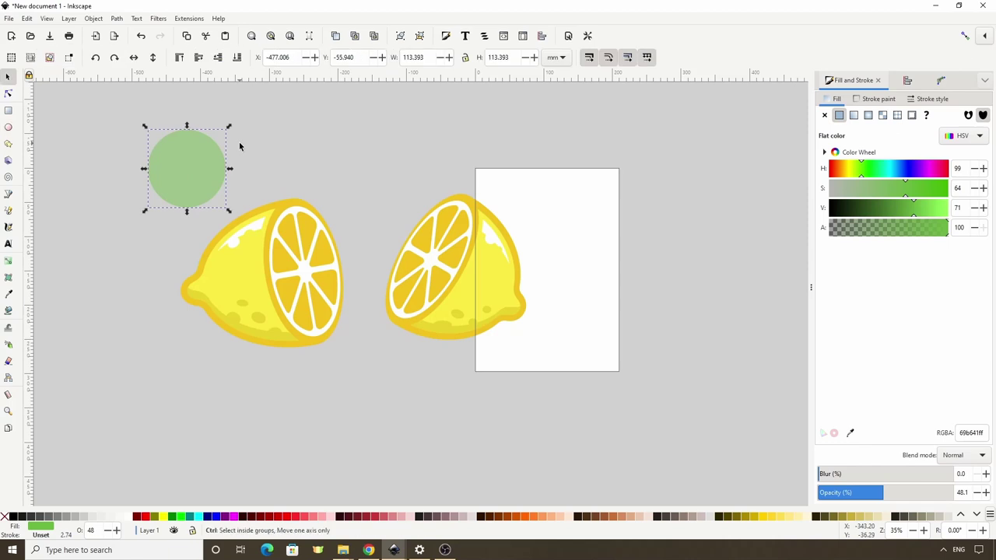
{"action": "left_click_drag", "start_coordinate": [201, 164], "coordinate": [241, 168]}
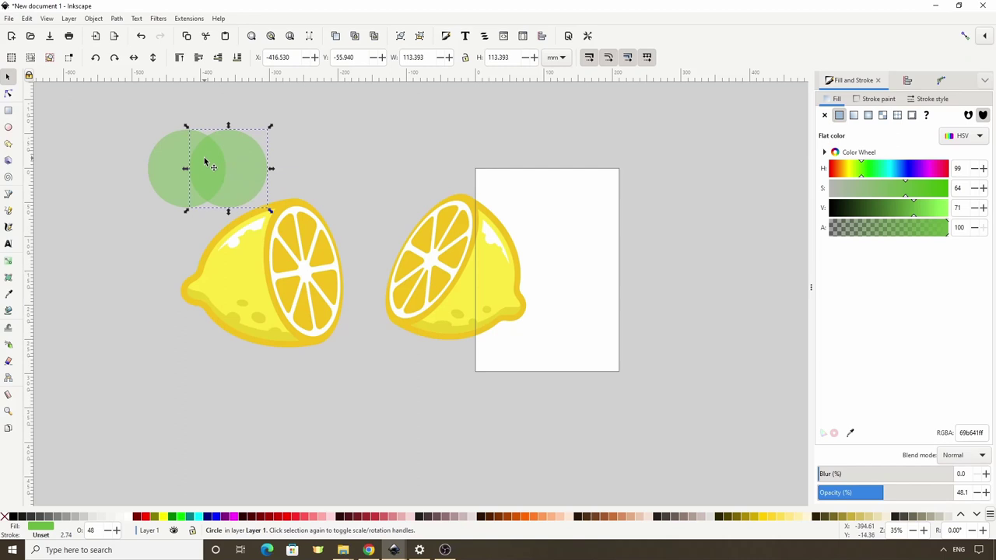
{"action": "left_click", "coordinate": [168, 147], "text": "shift"}
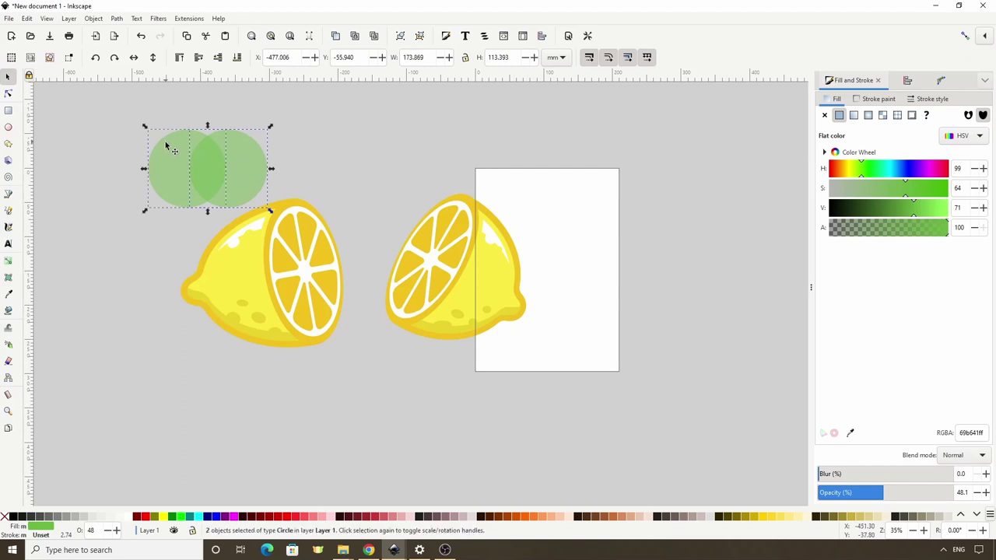
{"action": "left_click", "coordinate": [122, 20]}
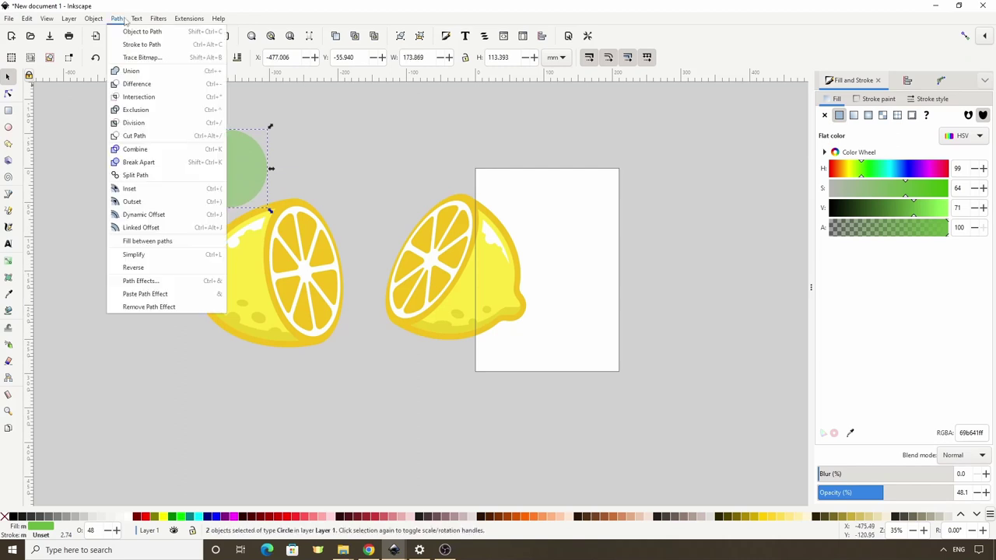
{"action": "left_click", "coordinate": [138, 96]}
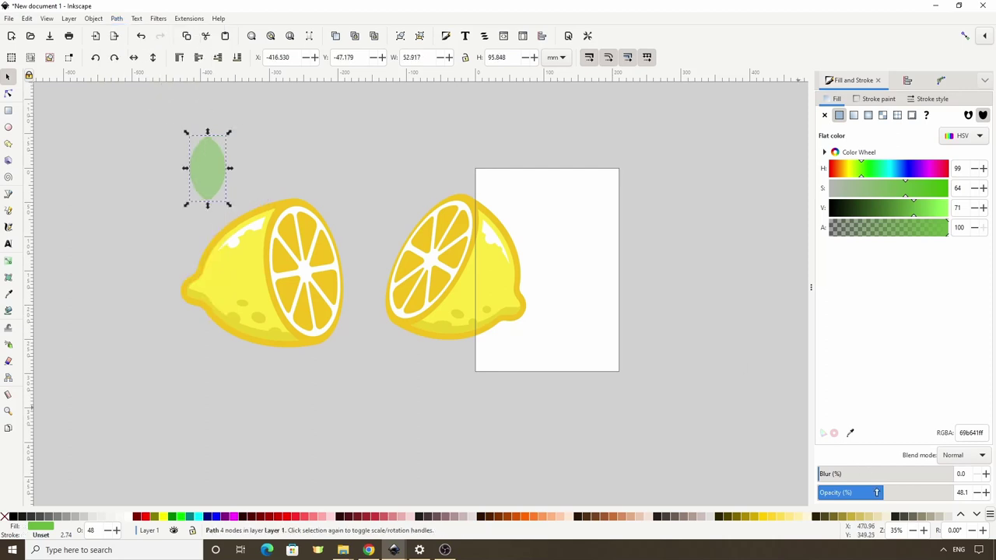
{"action": "left_click_drag", "start_coordinate": [886, 492], "coordinate": [977, 498]}
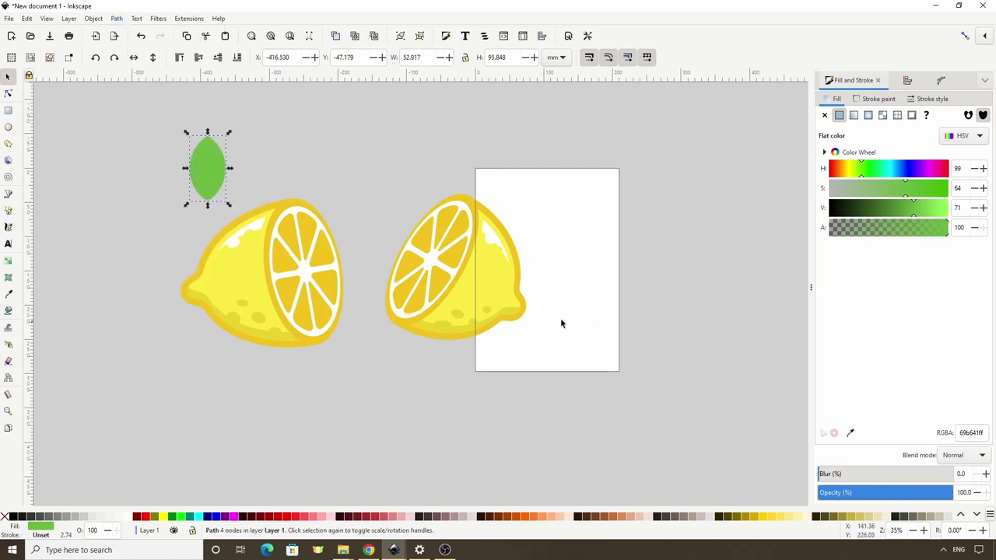
Step: Pull the leaf's left node outward so the leaf bulges further on that side
{"action": "key", "text": "n"}
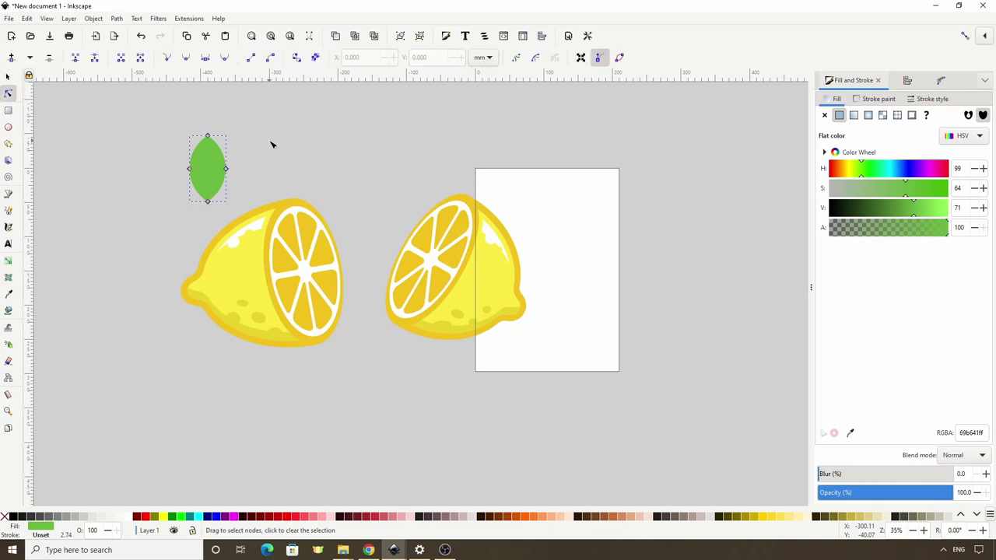
{"action": "left_click", "coordinate": [189, 169]}
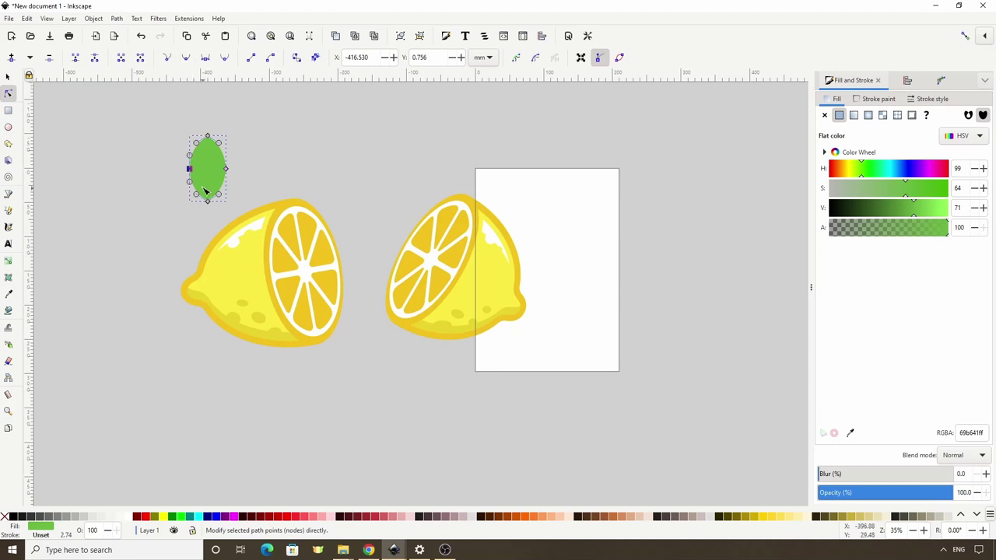
{"action": "left_click_drag", "start_coordinate": [193, 174], "coordinate": [203, 150]}
{"action": "left_click", "coordinate": [168, 140]}
Step: Recolour the leaf a lighter, softer green (8ed571)
{"action": "key", "text": "s"}
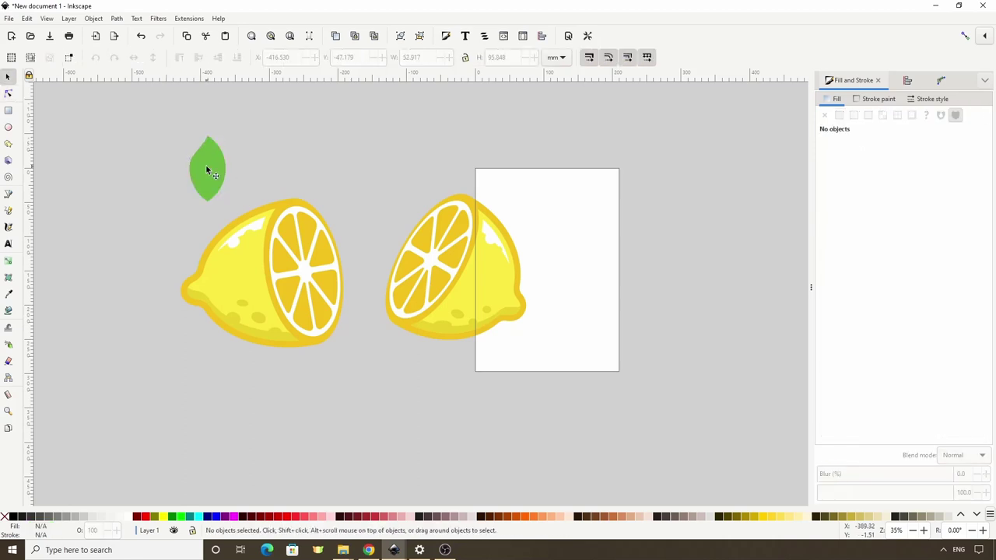
{"action": "left_click", "coordinate": [209, 171]}
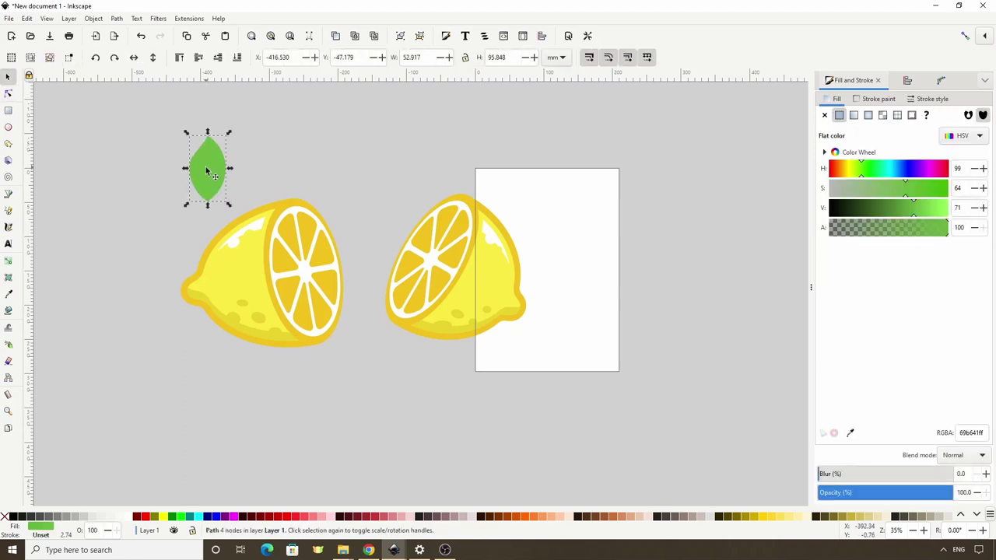
{"action": "left_click", "coordinate": [862, 178]}
{"action": "left_click", "coordinate": [896, 192]}
{"action": "left_click_drag", "start_coordinate": [898, 195], "coordinate": [928, 216]}
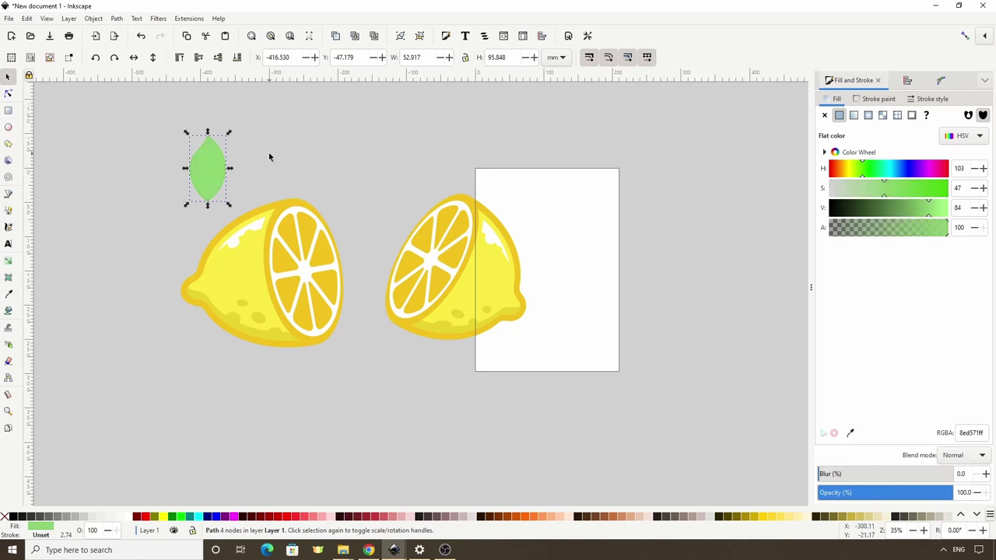
Step: Make a smaller inset copy of the leaf, fill it red, and shift and rotate it about -18°
{"action": "key", "text": "ctrl+parenleft"}
{"action": "key", "text": "ctrl+parenleft"}
{"action": "key", "text": "ctrl+parenleft"}
{"action": "key", "text": "ctrl+parenleft"}
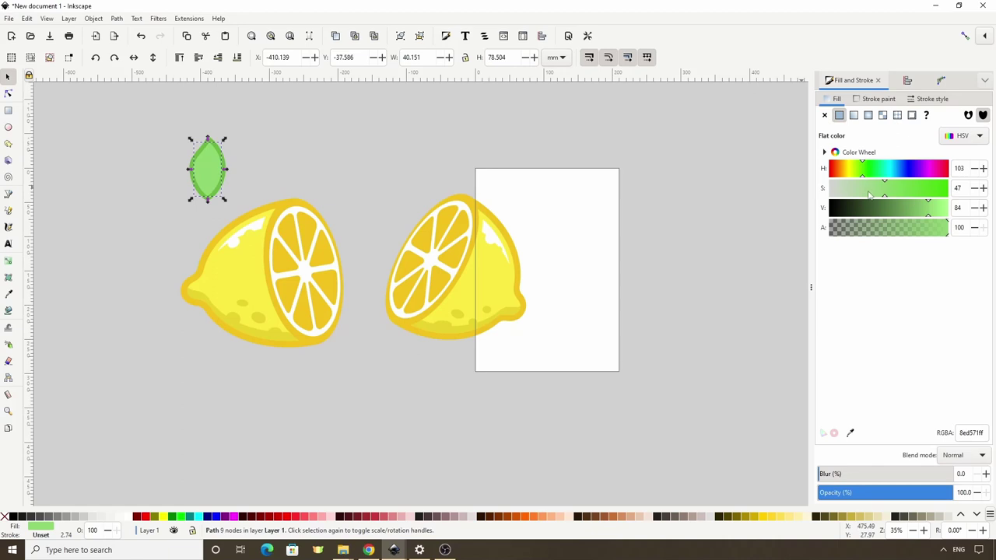
{"action": "left_click_drag", "start_coordinate": [891, 198], "coordinate": [922, 213]}
{"action": "left_click", "coordinate": [924, 213]}
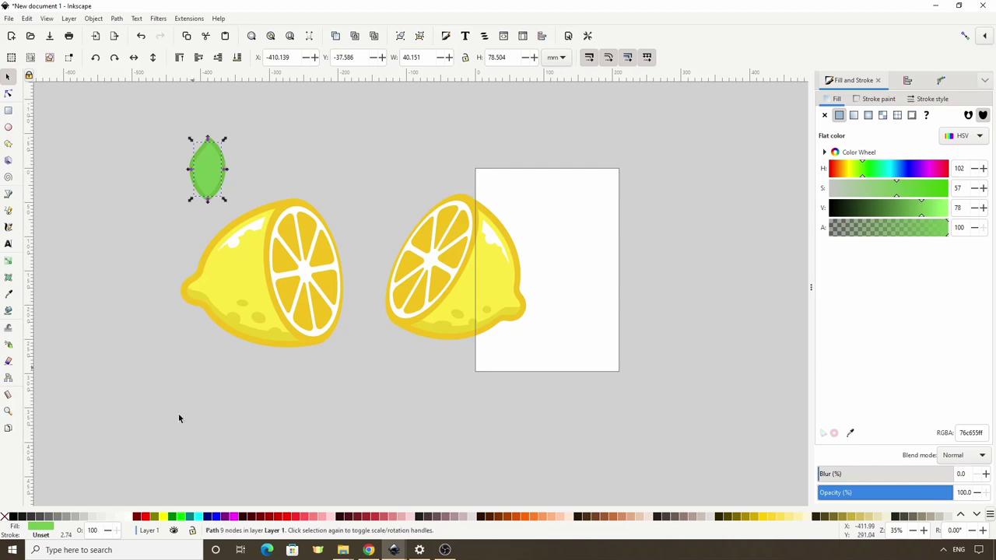
{"action": "left_click", "coordinate": [144, 518]}
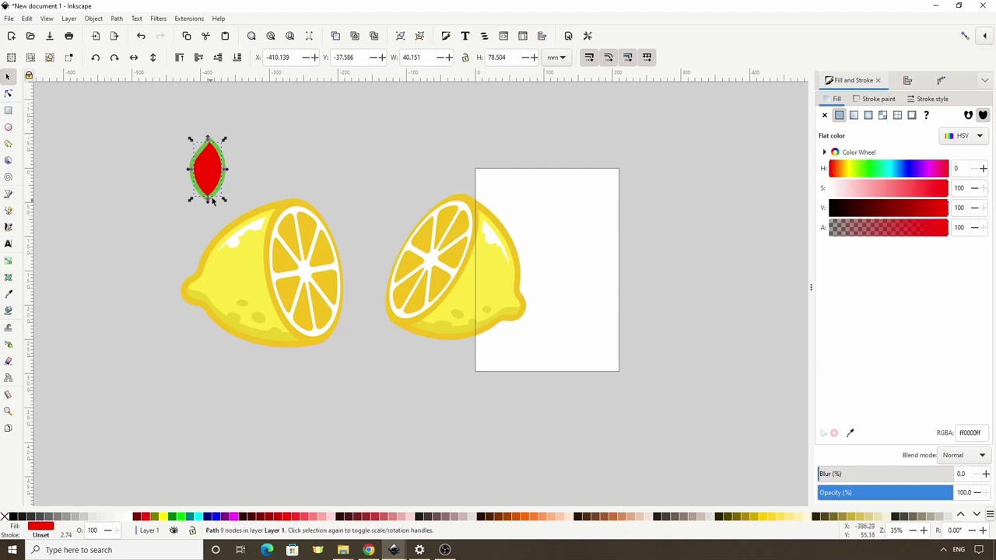
{"action": "left_click_drag", "start_coordinate": [213, 180], "coordinate": [220, 186]}
{"action": "left_click", "coordinate": [222, 186]}
{"action": "left_click_drag", "start_coordinate": [228, 140], "coordinate": [219, 137]}
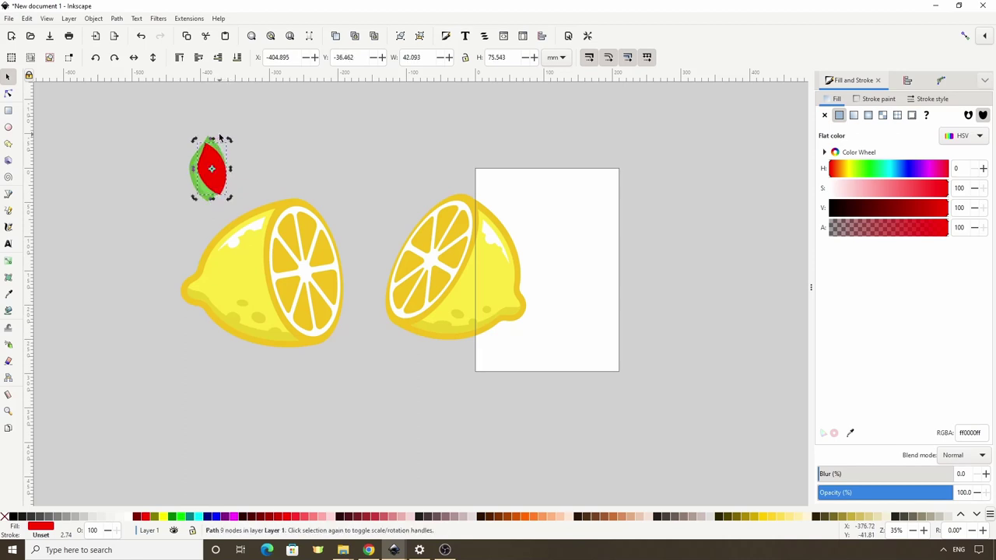
{"action": "left_click_drag", "start_coordinate": [220, 172], "coordinate": [218, 171]}
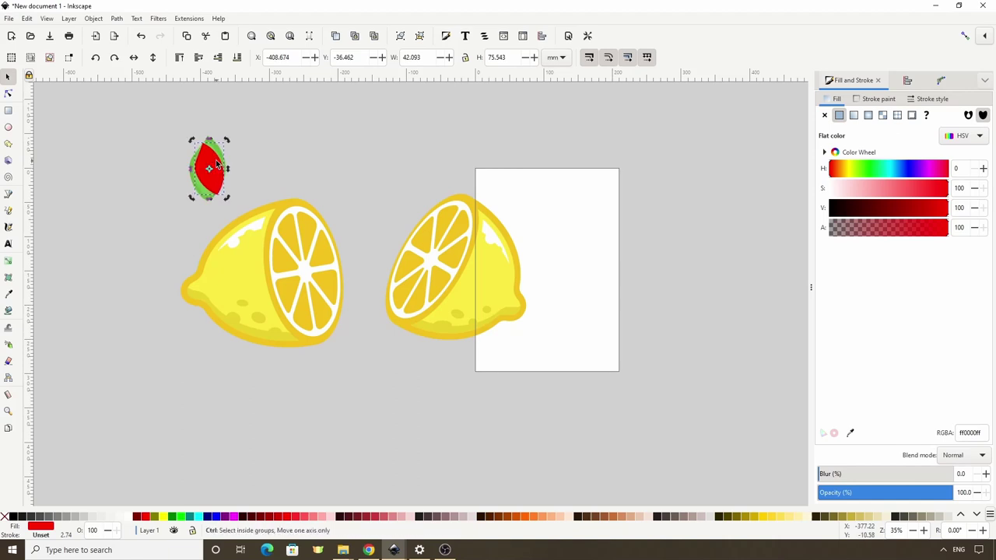
{"action": "scroll", "coordinate": [218, 166], "scroll_direction": "up", "scroll_amount": 1}
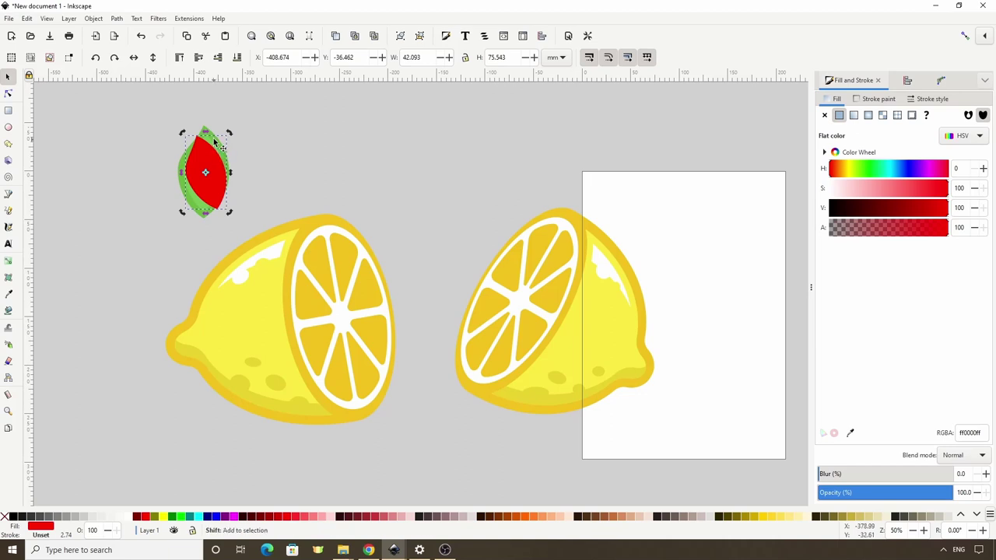
Step: Divide the leaf along the red shape's outline and break it into separate pieces
{"action": "left_click", "coordinate": [214, 141], "text": "shift"}
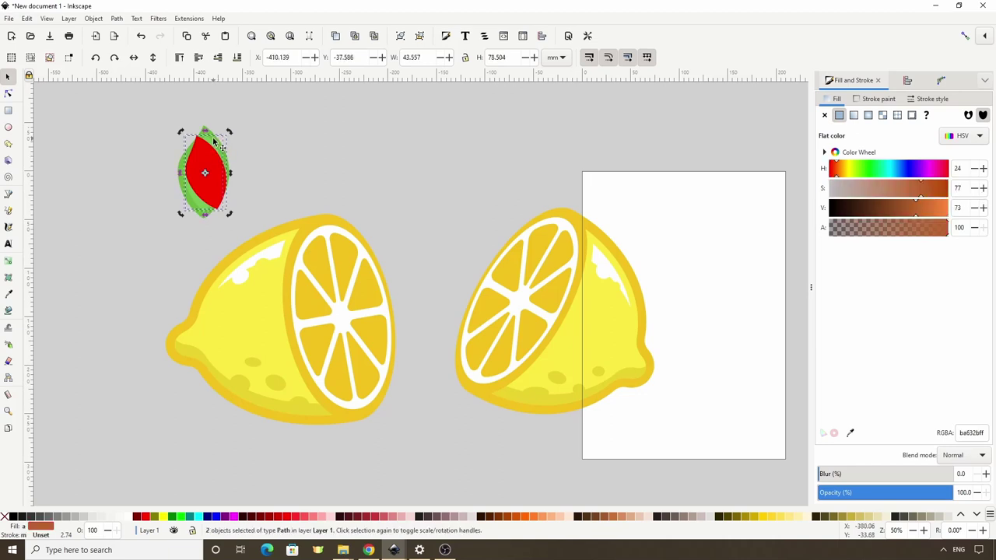
{"action": "key", "text": "ctrl+plus"}
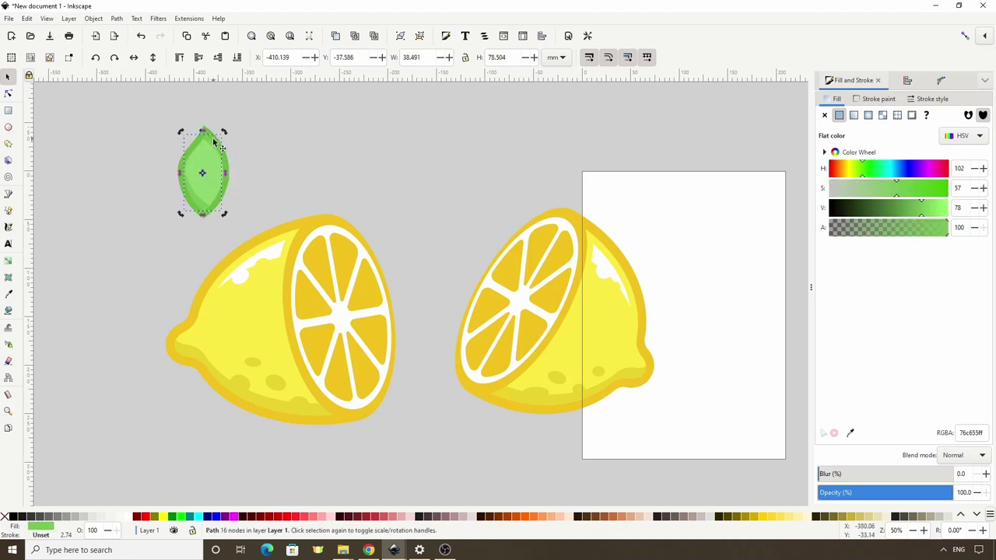
{"action": "key", "text": "ctrl+z"}
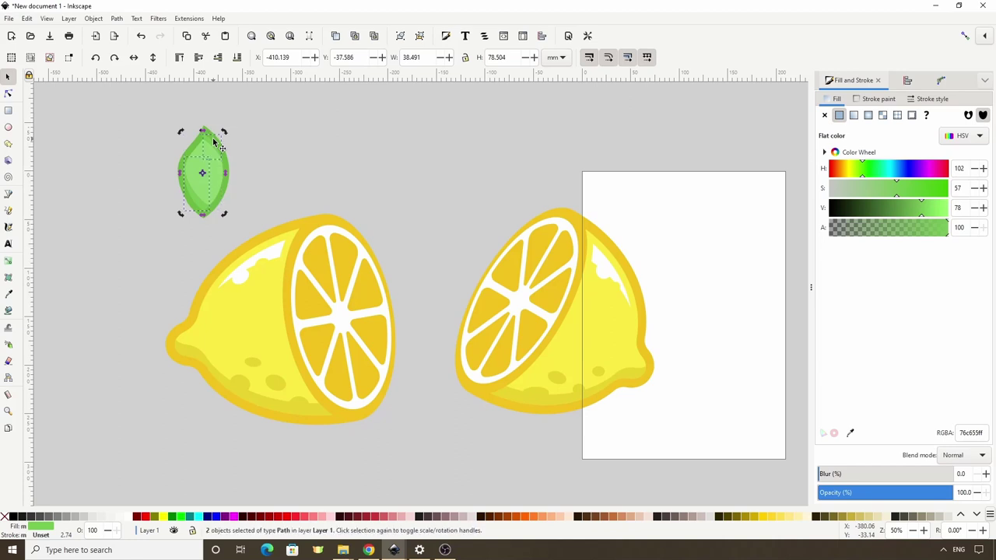
{"action": "left_click", "coordinate": [261, 115]}
{"action": "left_click", "coordinate": [208, 140]}
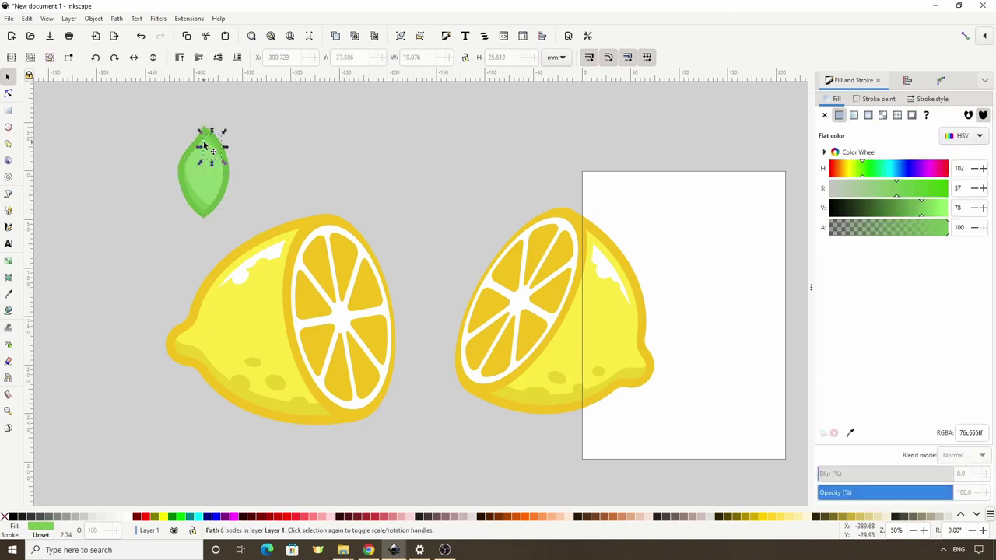
{"action": "key", "text": "Escape"}
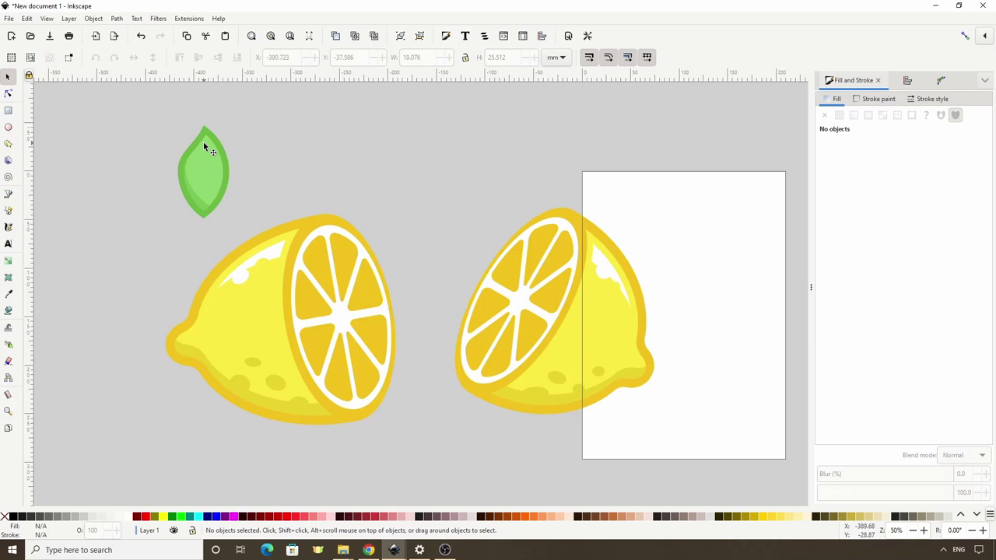
Step: Fill the leaf copy white, inset it, and colour the inset copy red
{"action": "left_click", "coordinate": [211, 160]}
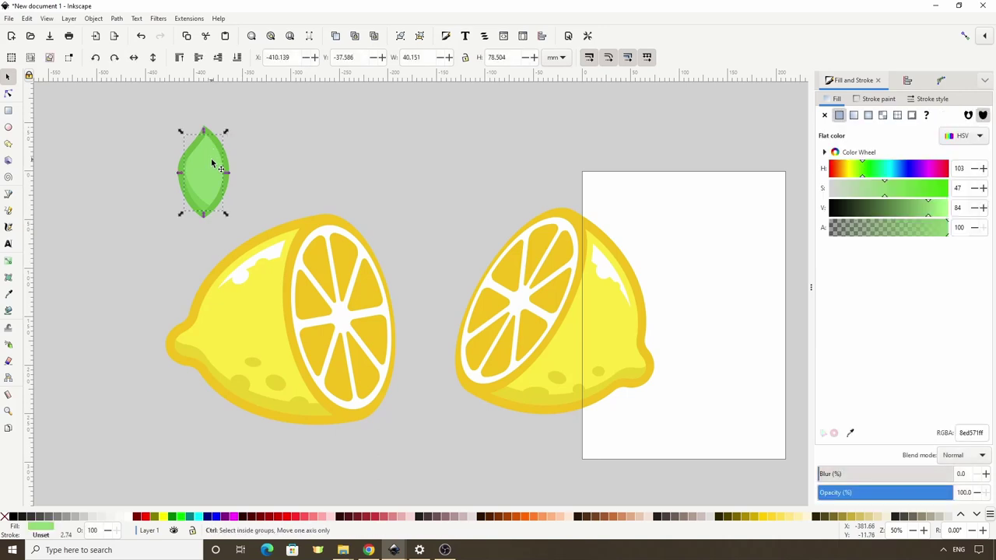
{"action": "left_click", "coordinate": [134, 516]}
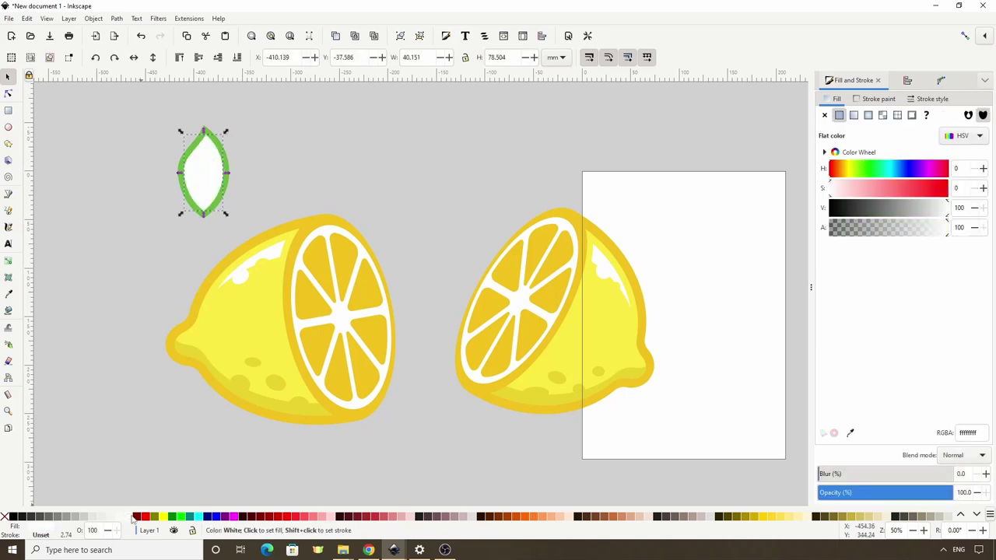
{"action": "key", "text": "ctrl+parenleft"}
{"action": "key", "text": "ctrl+parenleft"}
{"action": "key", "text": "ctrl+parenleft"}
{"action": "key", "text": "ctrl+parenleft"}
{"action": "key", "text": "ctrl+parenleft"}
{"action": "key", "text": "ctrl+parenleft"}
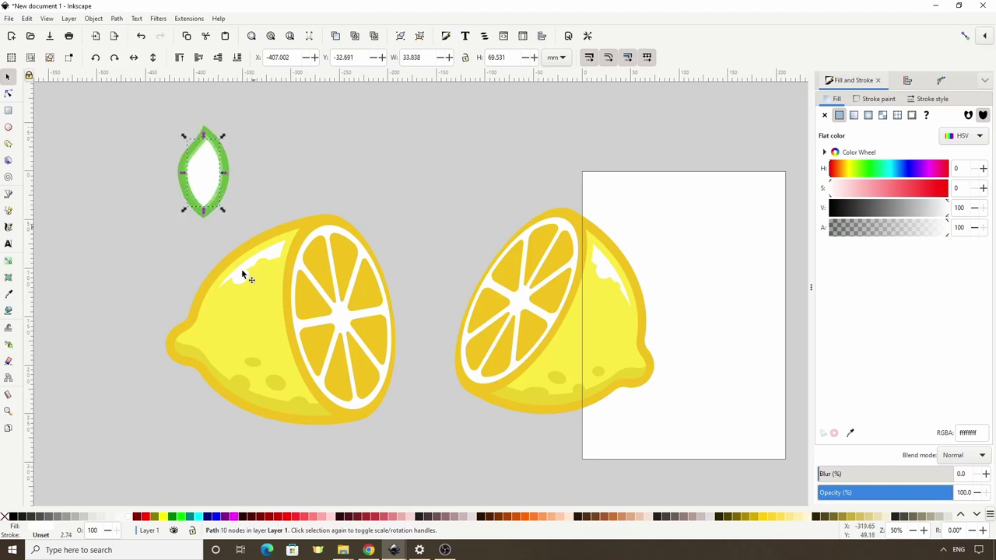
{"action": "left_click", "coordinate": [137, 516]}
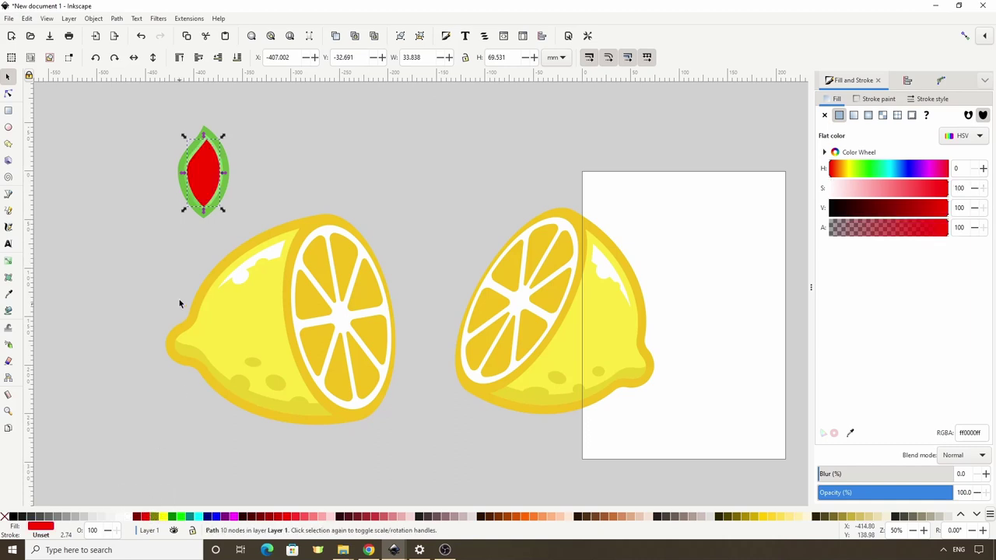
Step: Rotate the red shape slightly and subtract it, leaving a thin white highlight sliver inside the leaf
{"action": "left_click", "coordinate": [204, 168]}
{"action": "mouse_move", "coordinate": [223, 137]}
{"action": "left_mouse_down"}
{"action": "mouse_move", "coordinate": [212, 136]}
{"action": "mouse_move", "coordinate": [225, 143]}
{"action": "left_mouse_up"}
{"action": "left_click", "coordinate": [210, 145], "text": "shift"}
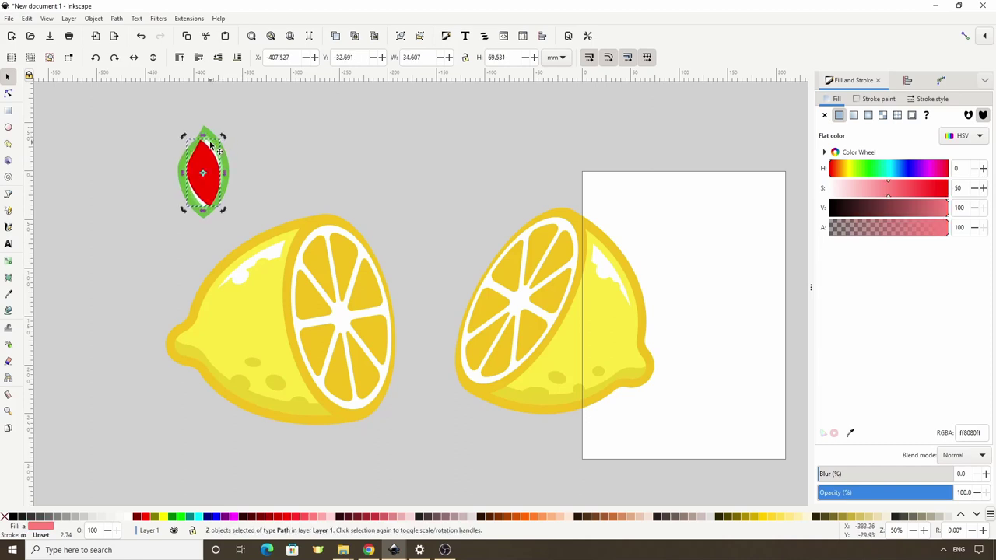
{"action": "key", "text": "ctrl+minus"}
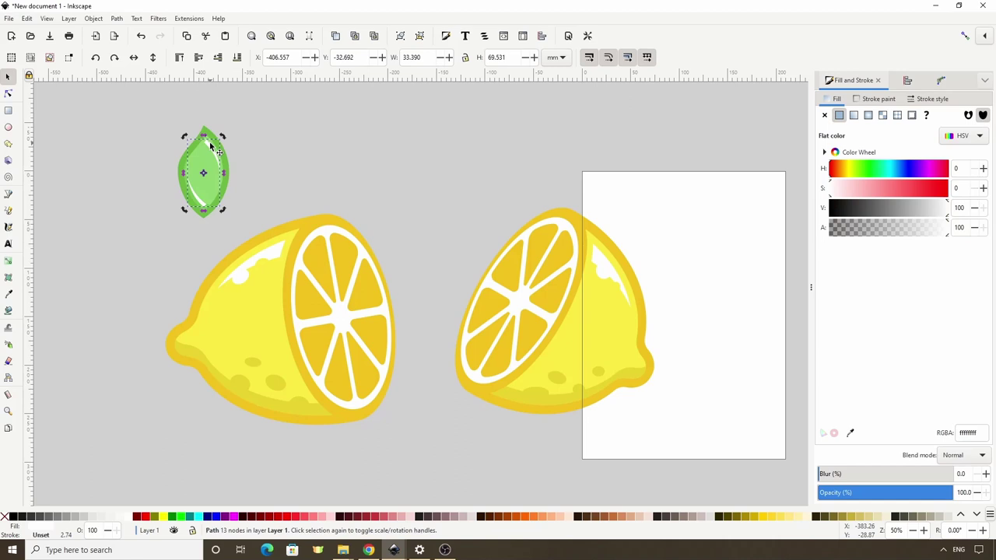
{"action": "left_click", "coordinate": [210, 144], "text": "shift"}
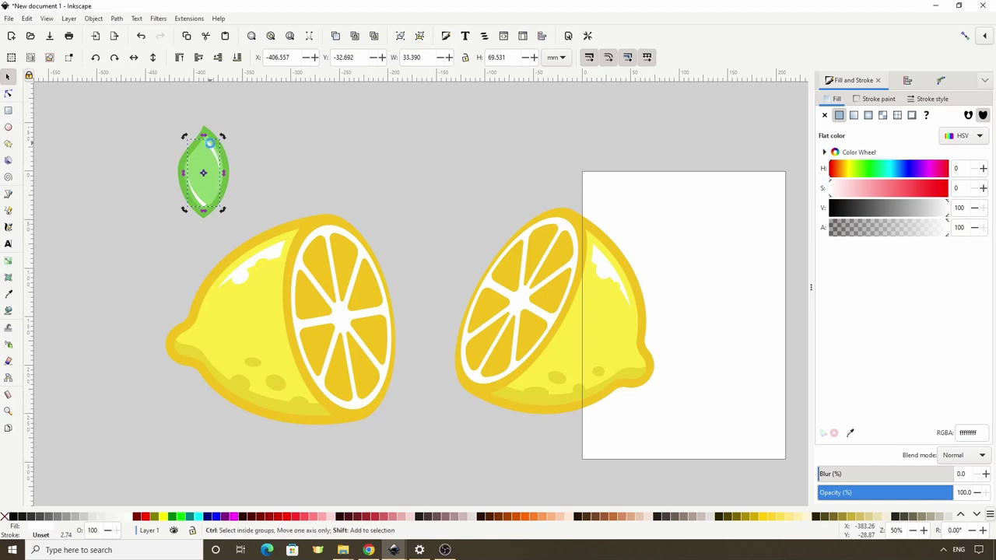
{"action": "left_click", "coordinate": [165, 204]}
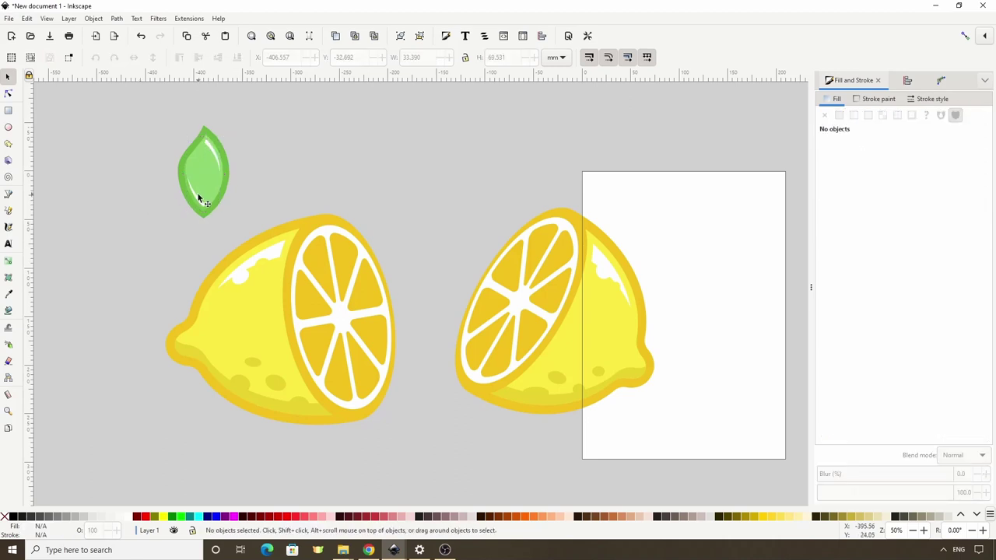
{"action": "left_click", "coordinate": [199, 200]}
Step: Tilt the whole leaf about 39 degrees and place it at the left lemon's stem end
{"action": "key", "text": "Escape"}
{"action": "left_click_drag", "start_coordinate": [161, 119], "coordinate": [246, 227]}
{"action": "left_click_drag", "start_coordinate": [231, 129], "coordinate": [197, 122]}
{"action": "left_click_drag", "start_coordinate": [207, 171], "coordinate": [187, 366]}
Step: Duplicate the leaf, rotating and shrinking the copy to about 51 by 47 mm below the first
{"action": "key", "text": "ctrl+d"}
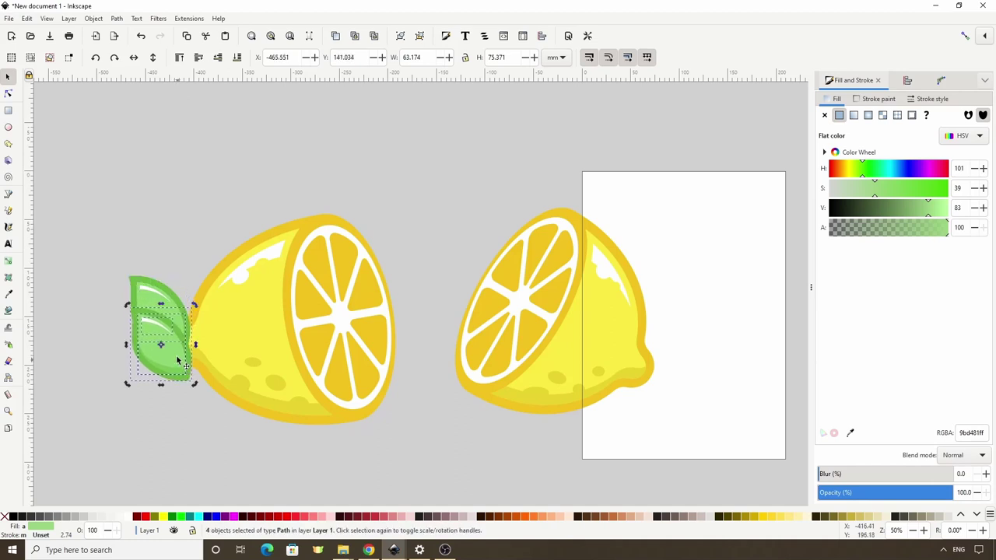
{"action": "left_click_drag", "start_coordinate": [196, 309], "coordinate": [175, 371]}
{"action": "left_click_drag", "start_coordinate": [113, 407], "coordinate": [185, 374]}
{"action": "left_click", "coordinate": [168, 378]}
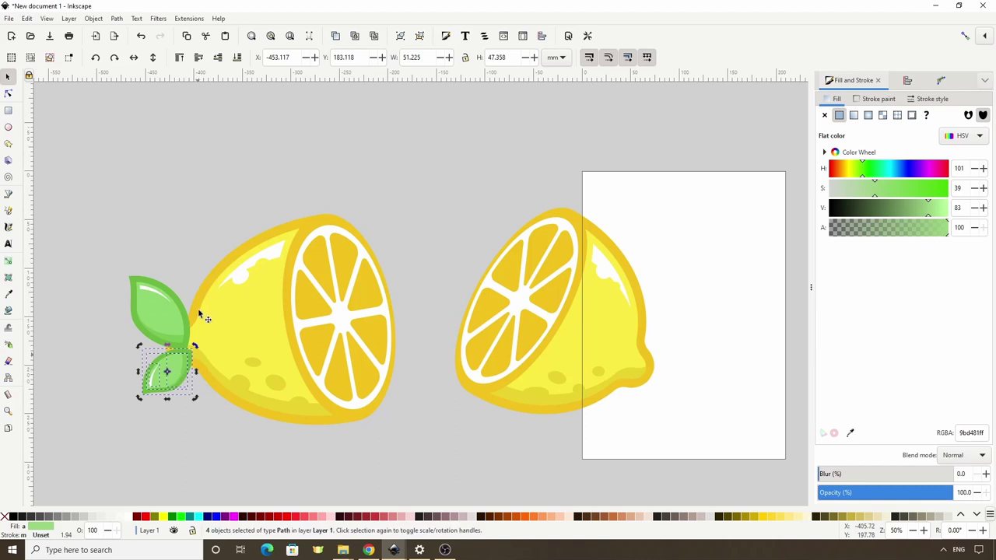
Step: Send the small leaf behind the lemon with Page Down
{"action": "left_click", "coordinate": [239, 59]}
{"action": "left_click", "coordinate": [206, 435]}
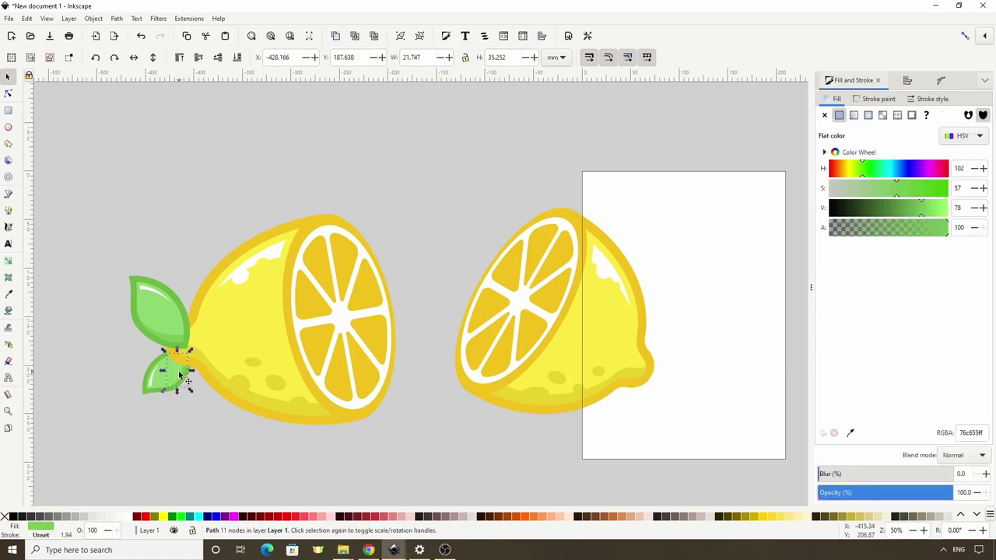
{"action": "key", "text": "Escape"}
Step: Give the small leaf the big leaf's dark and light greens, then group the left lemon's 20 objects
{"action": "left_click", "coordinate": [169, 378]}
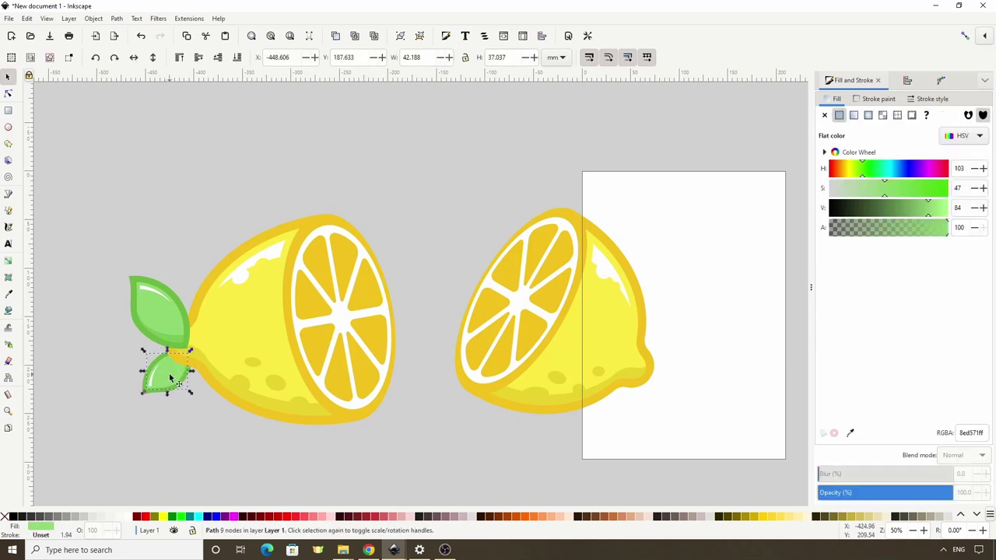
{"action": "key", "text": "d"}
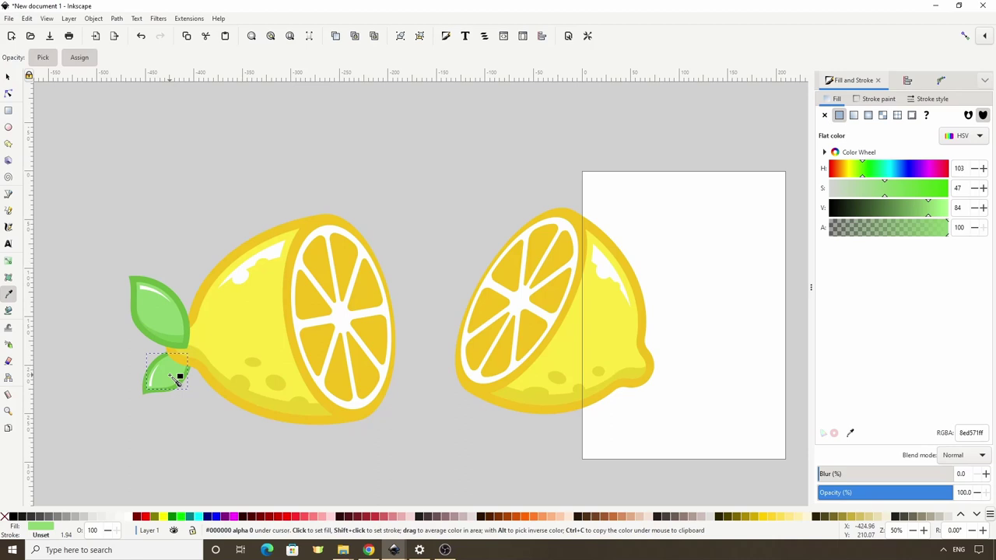
{"action": "left_click", "coordinate": [179, 341]}
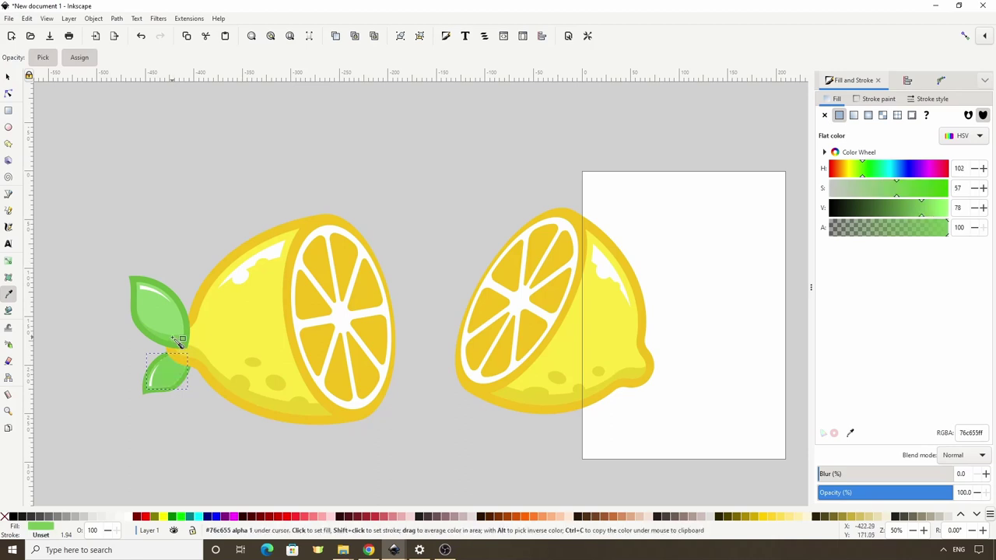
{"action": "key", "text": "s"}
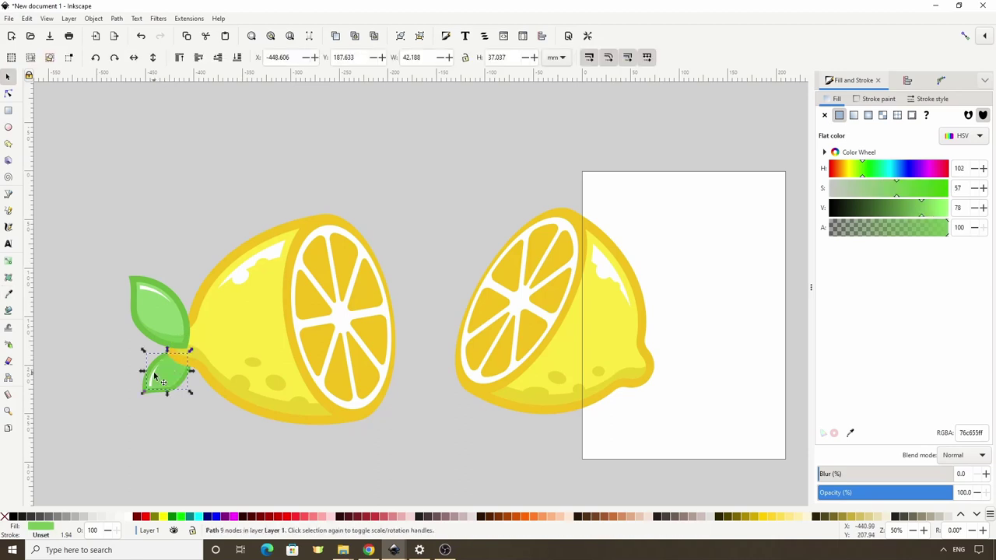
{"action": "left_click", "coordinate": [155, 378]}
{"action": "key", "text": "d"}
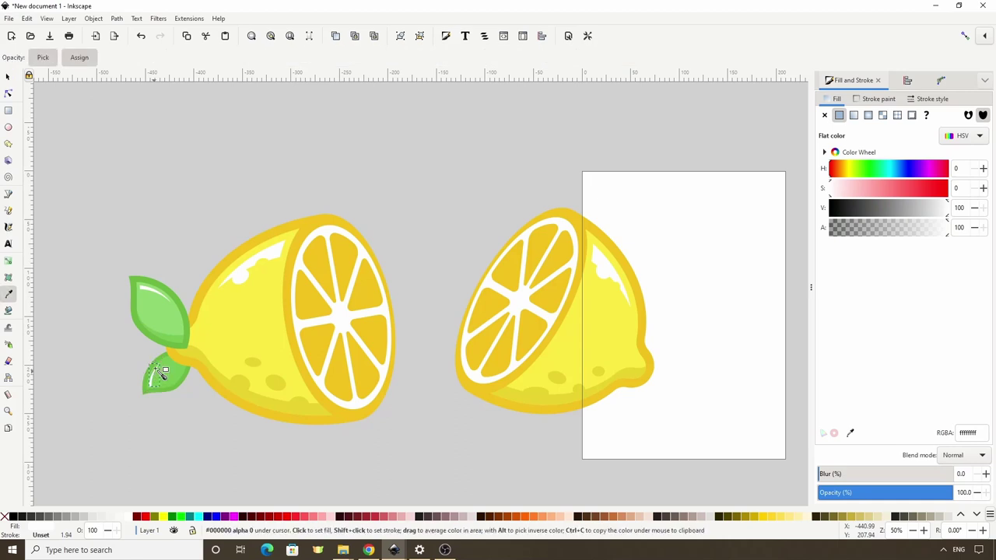
{"action": "left_click", "coordinate": [169, 324]}
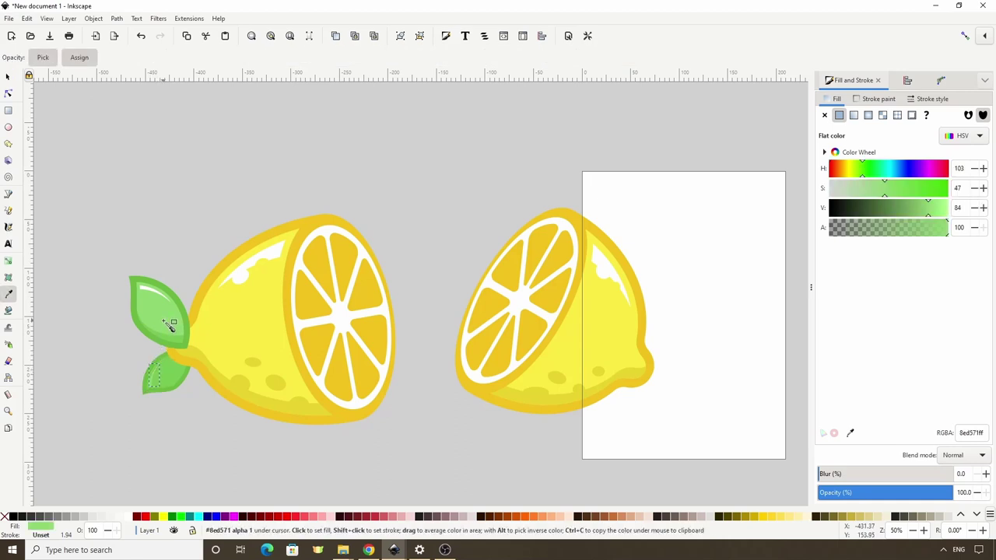
{"action": "key", "text": "s"}
{"action": "left_click_drag", "start_coordinate": [100, 187], "coordinate": [420, 448]}
{"action": "key", "text": "ctrl+g"}
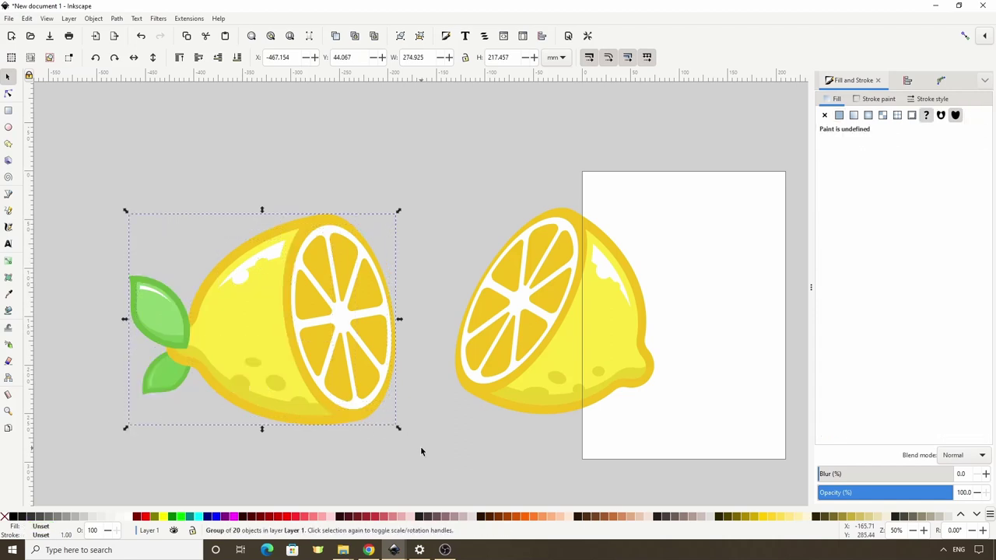
Step: Group the right lemon's parts and move it closer to the left lemon
{"action": "left_click_drag", "start_coordinate": [432, 165], "coordinate": [690, 429]}
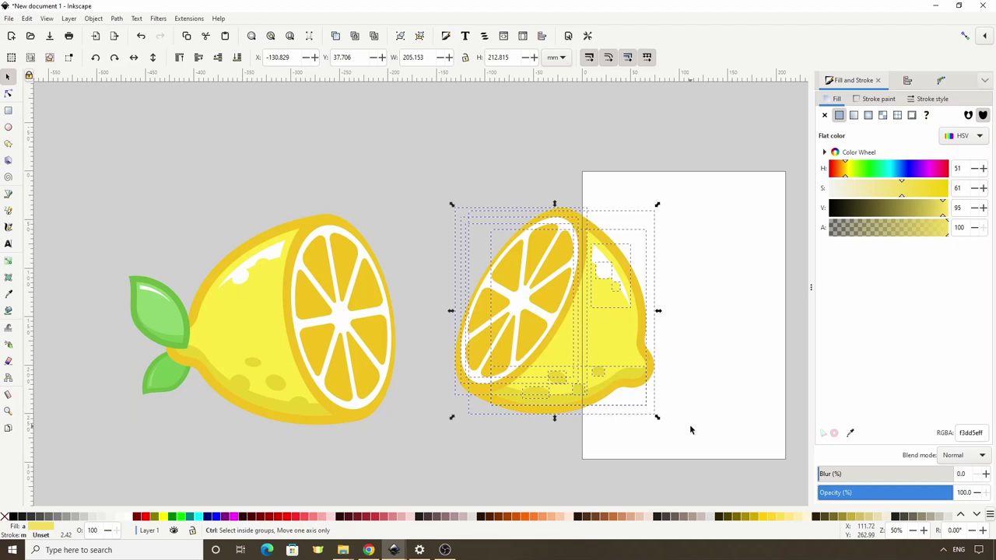
{"action": "key", "text": "ctrl+g"}
{"action": "left_click_drag", "start_coordinate": [604, 318], "coordinate": [586, 326]}
Step: Select both lemons, show the Align and Distribute options, and shift the pair slightly left
{"action": "left_click", "coordinate": [302, 317], "text": "shift"}
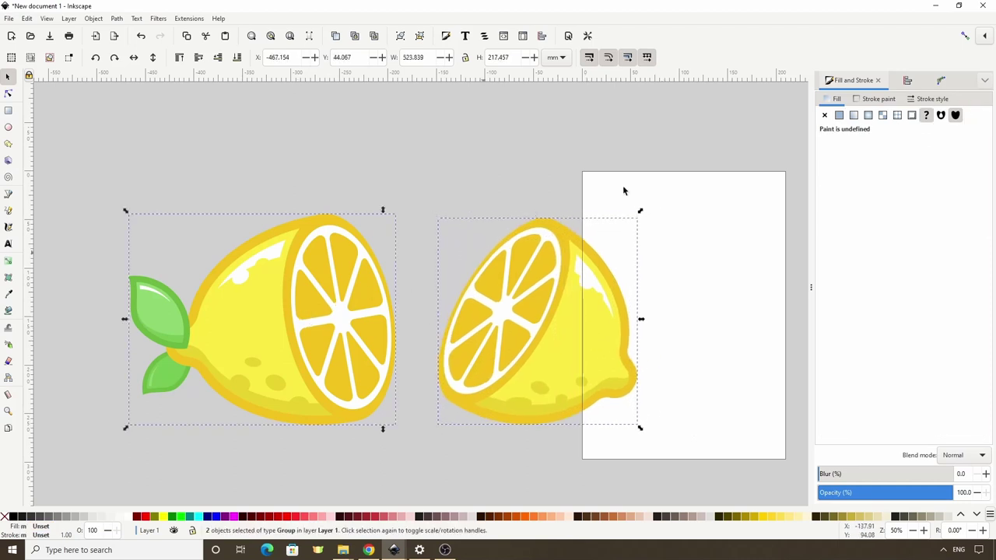
{"action": "left_click", "coordinate": [907, 83]}
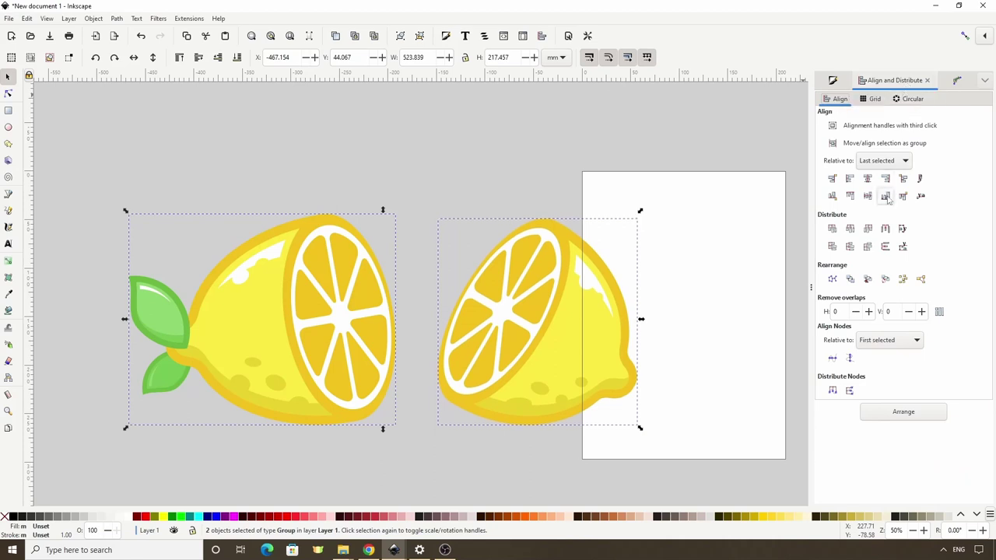
{"action": "scroll", "coordinate": [500, 155], "scroll_direction": "down", "scroll_amount": 2}
{"action": "left_click_drag", "start_coordinate": [497, 231], "coordinate": [469, 230]}
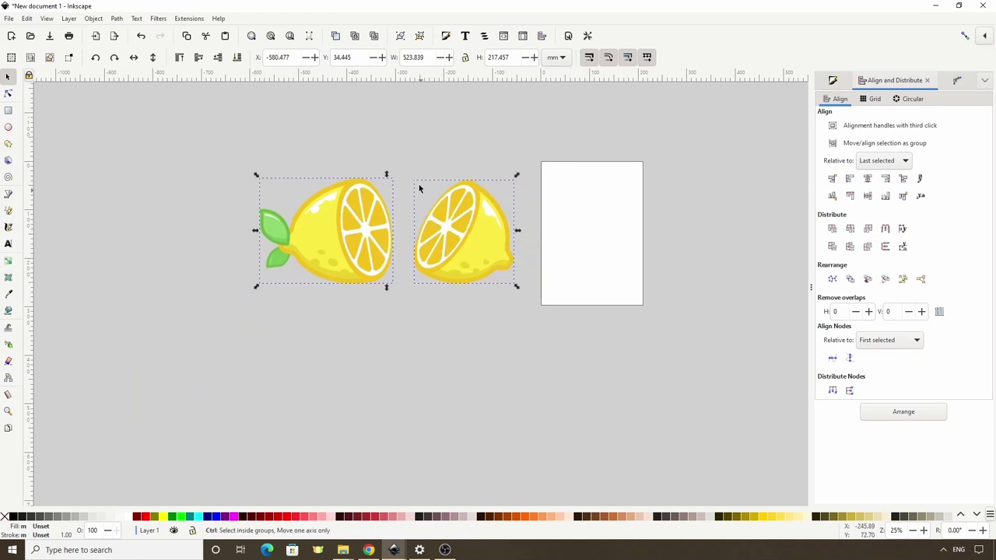
{"action": "left_click_drag", "start_coordinate": [418, 160], "coordinate": [422, 185]}
{"action": "left_click", "coordinate": [422, 160]}
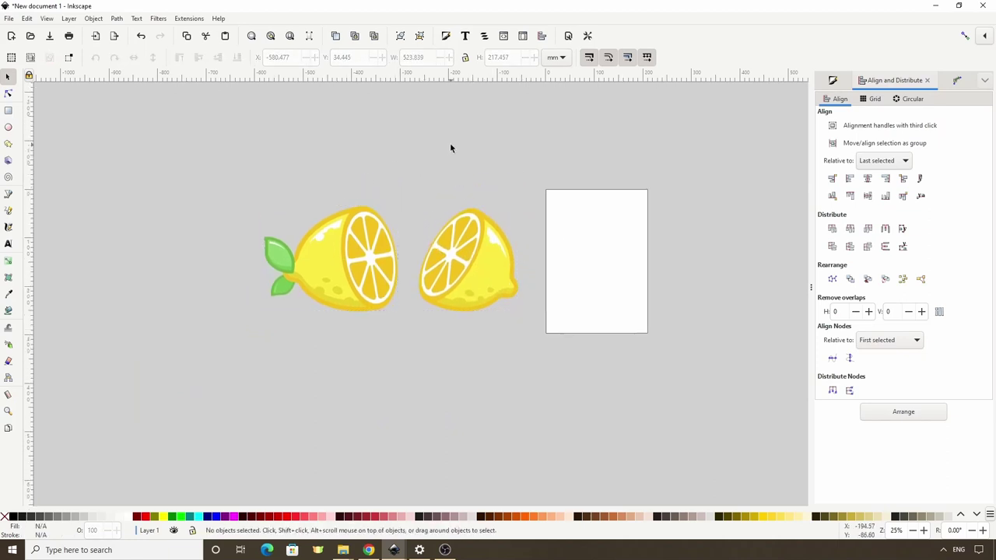